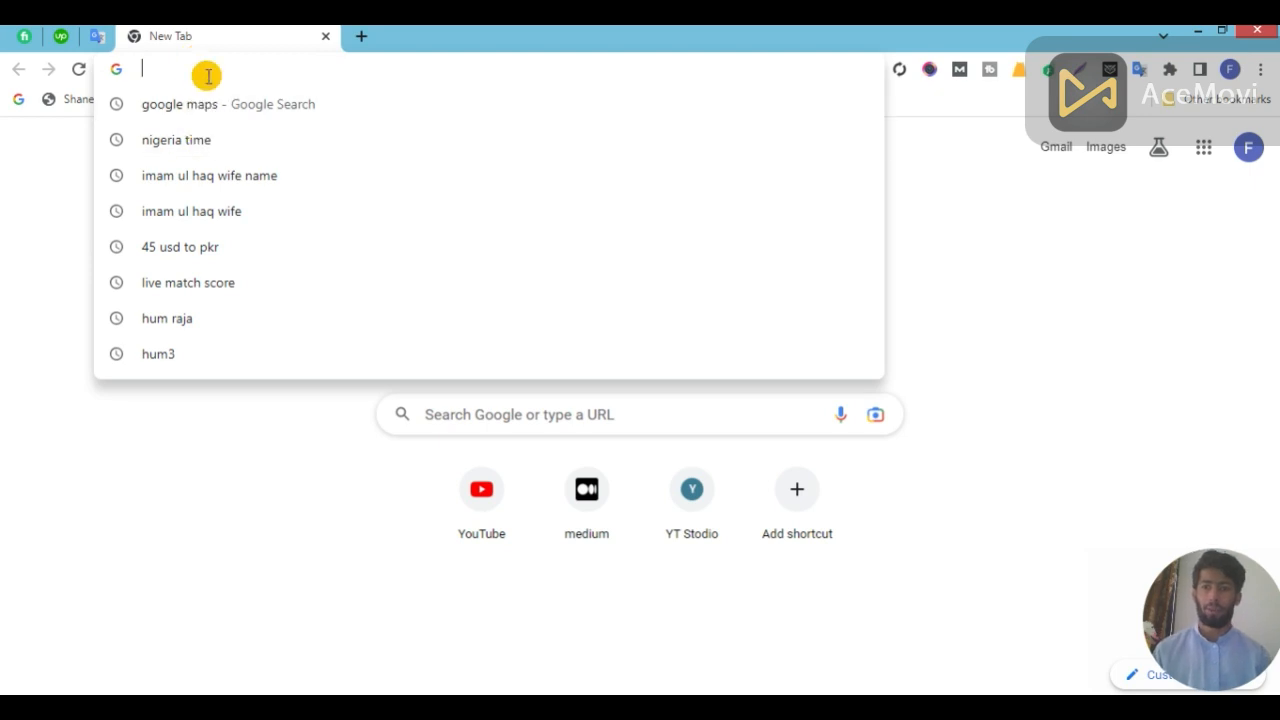
- Search the web for "google maps" and open the Google Maps site from the results
type("google maps")
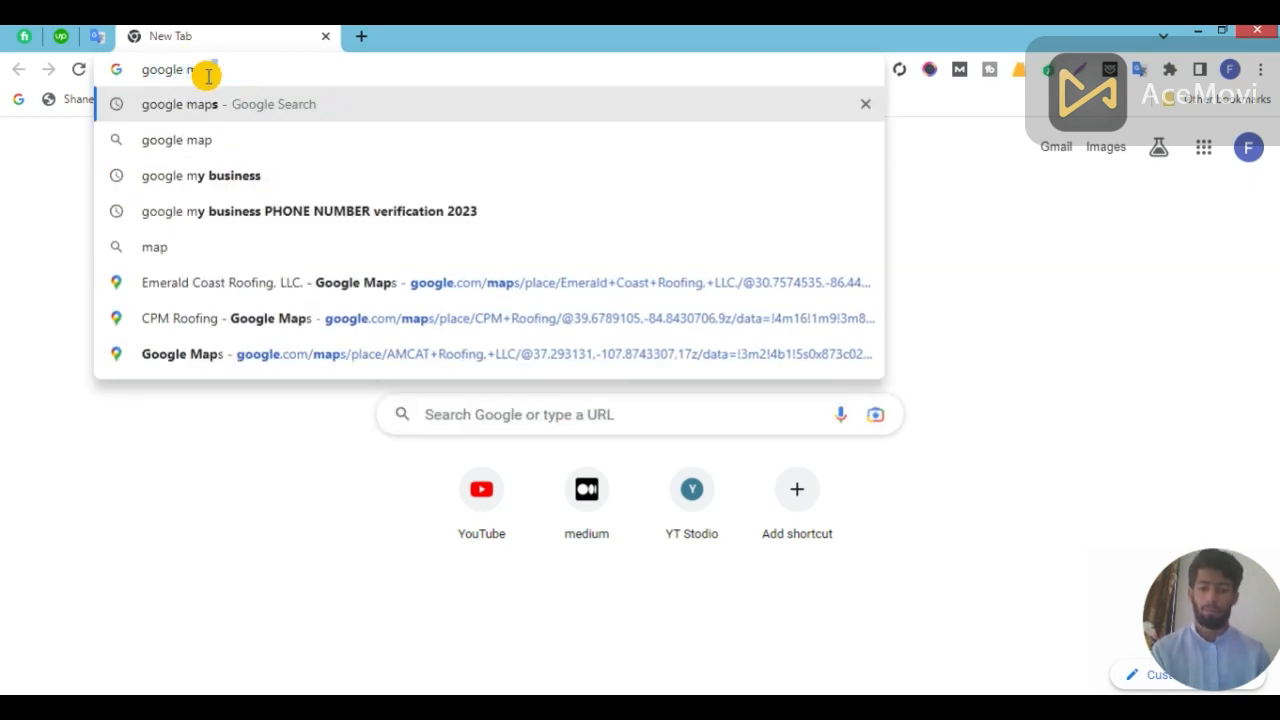
key("Return")
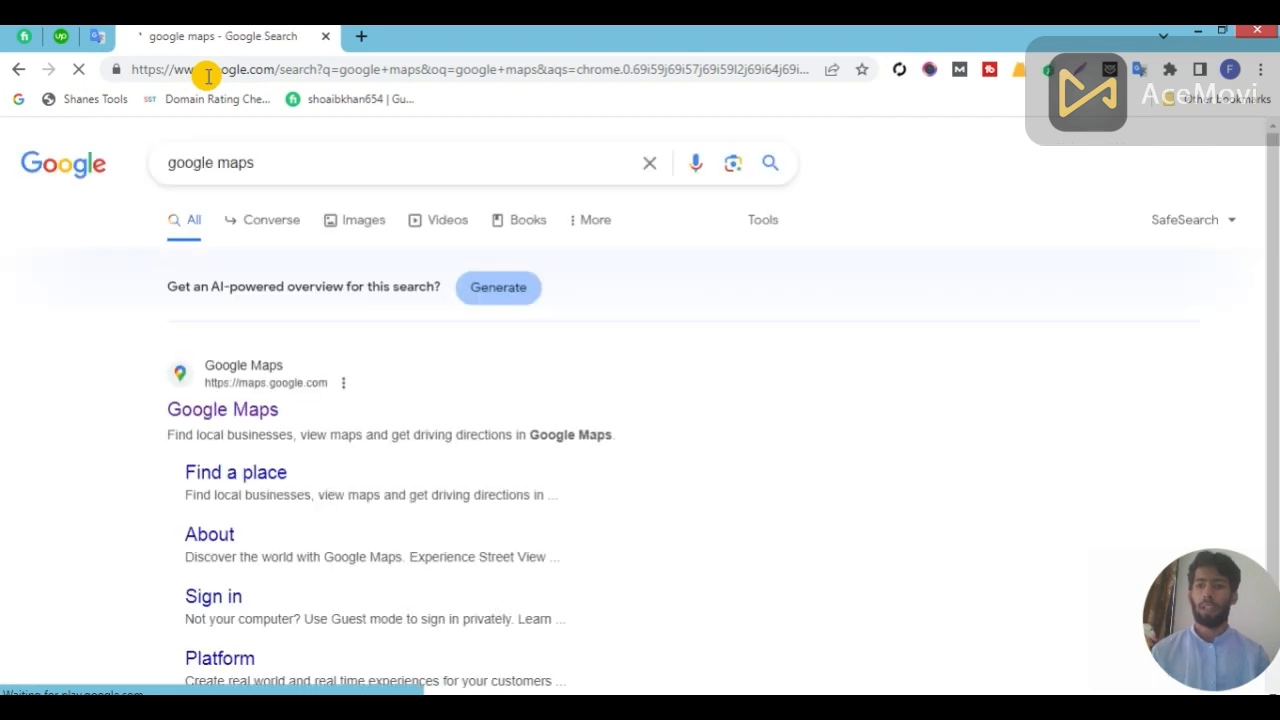
left_click(237, 400)
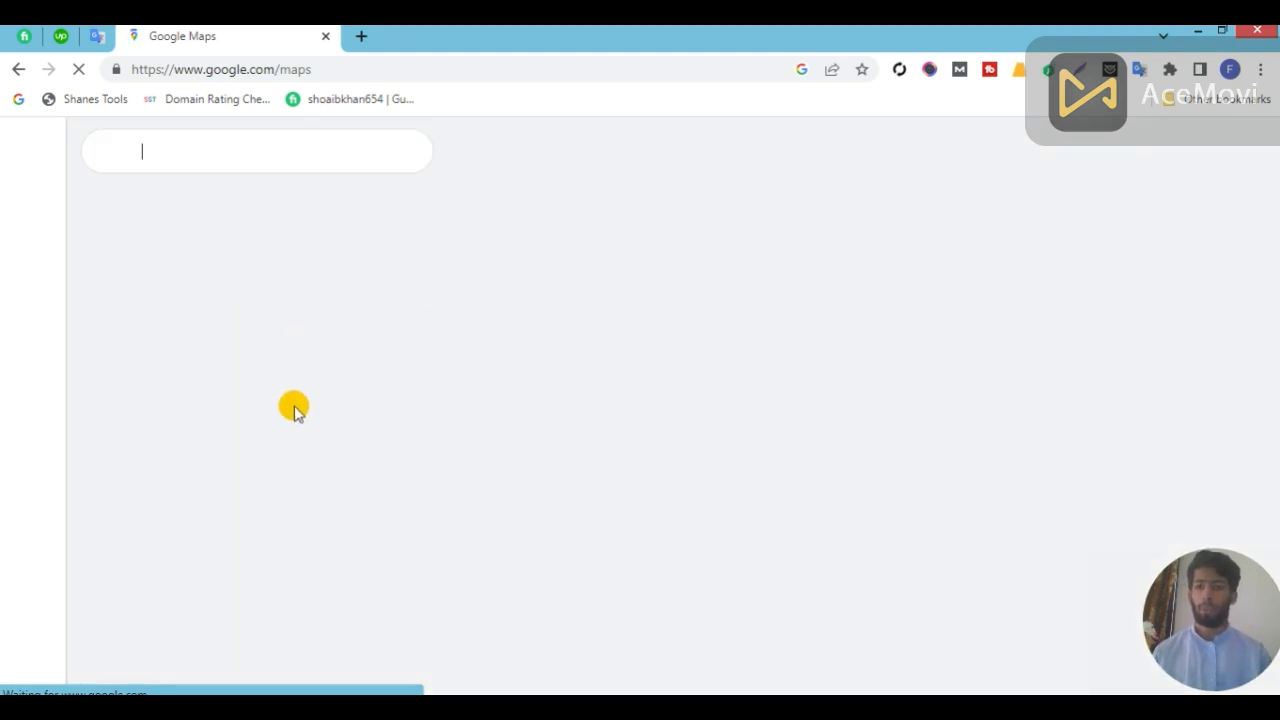
left_click(307, 708)
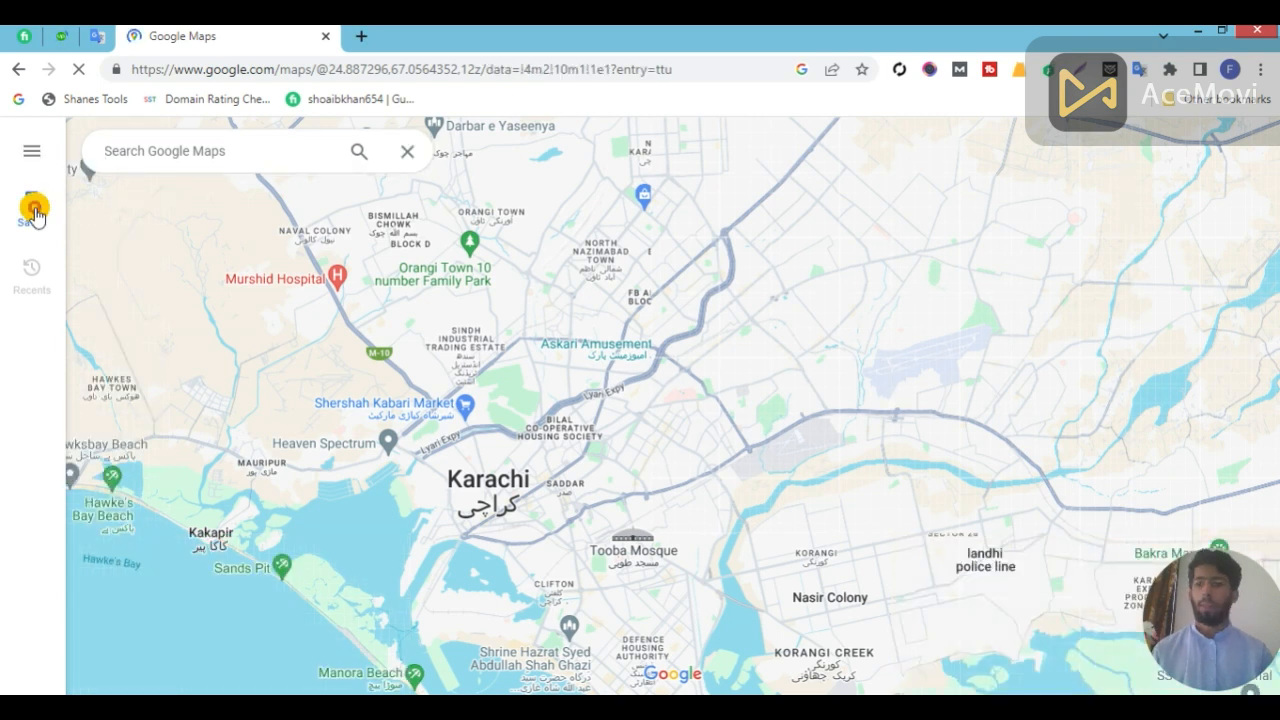
- Show the saved custom maps in Google Maps and create a new map in My Maps
left_click(33, 213)
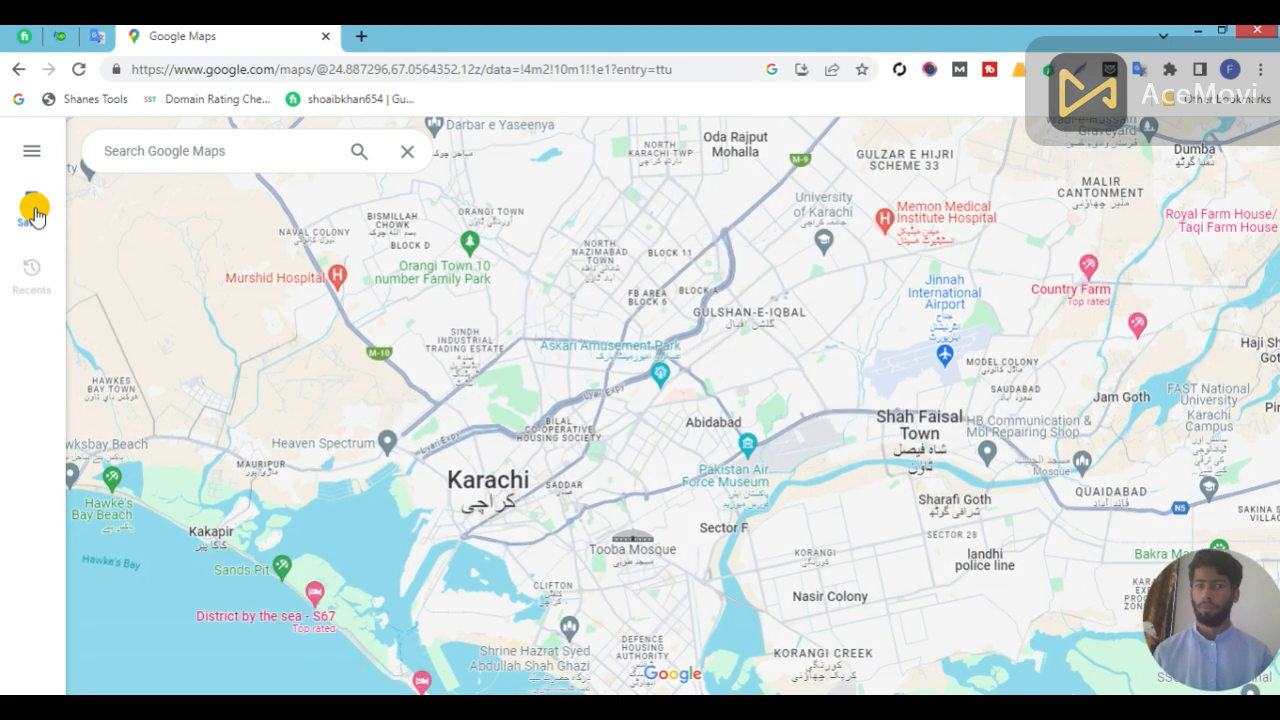
left_click(33, 213)
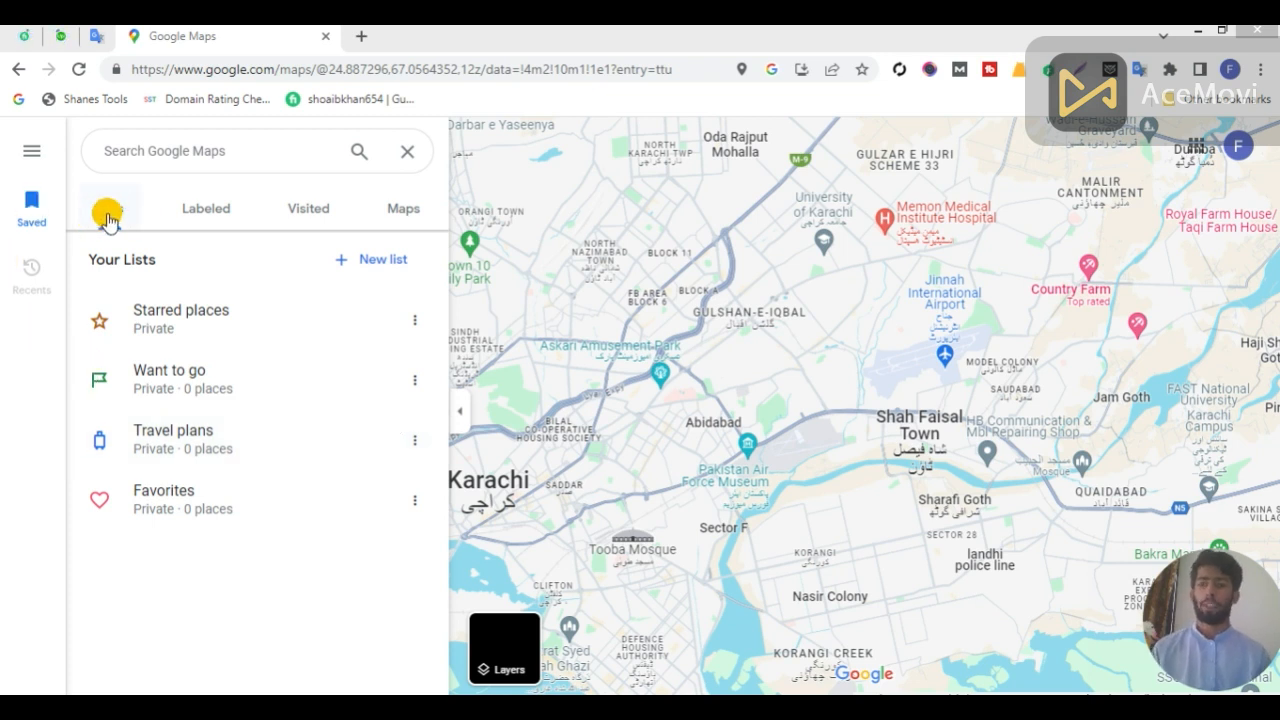
left_click(403, 212)
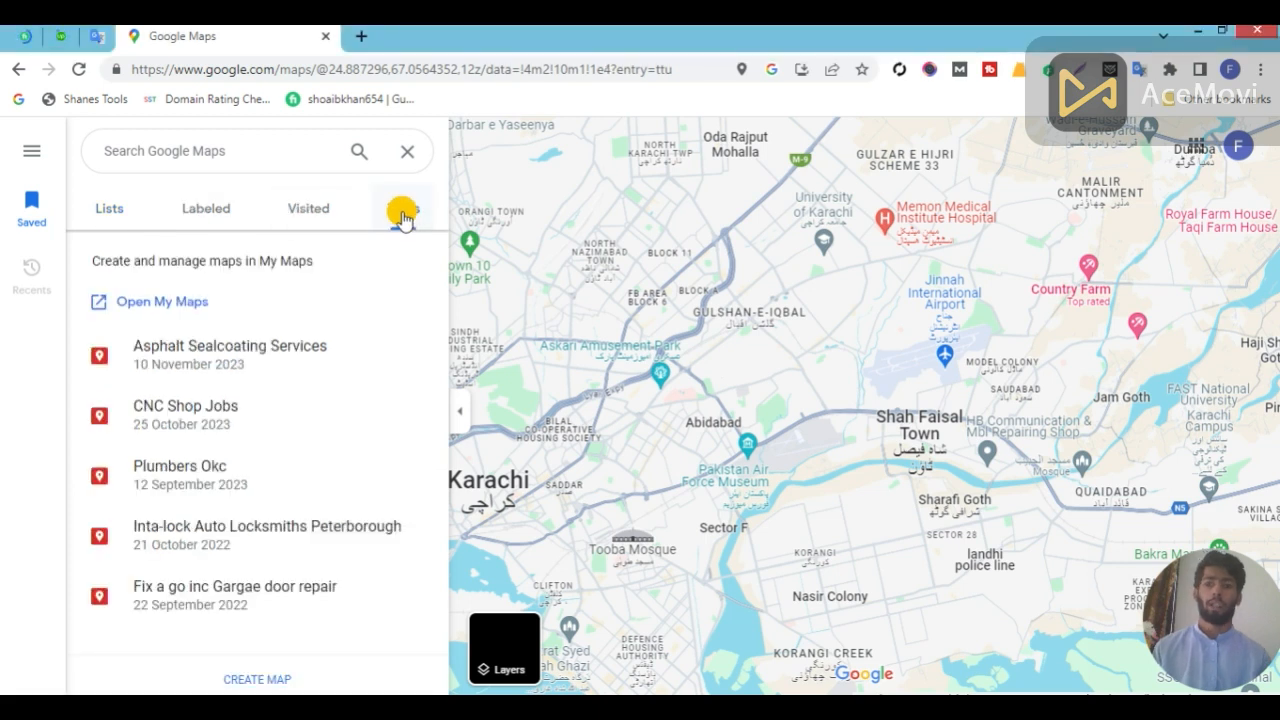
left_click(262, 680)
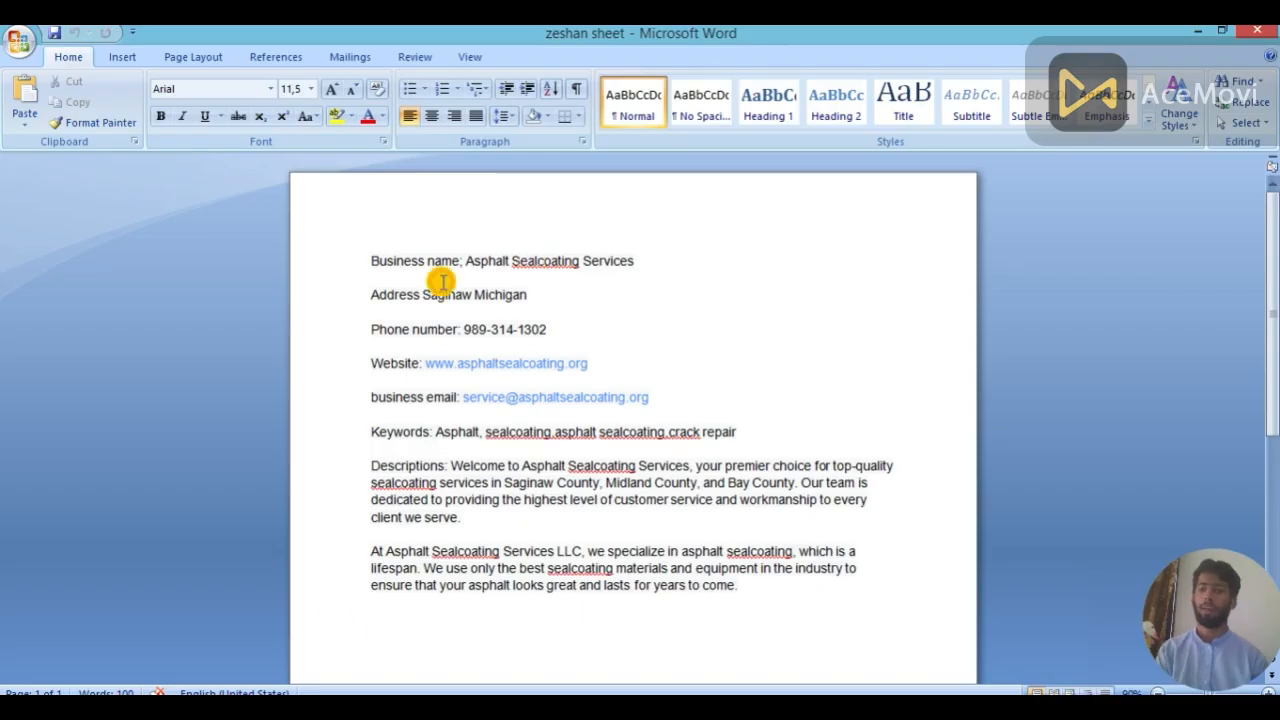
- Copy the business address from the Word document "zeshan sheet" and search for "Saginaw Michigan" in the new My Maps map
left_click_drag(543, 294, 426, 300)
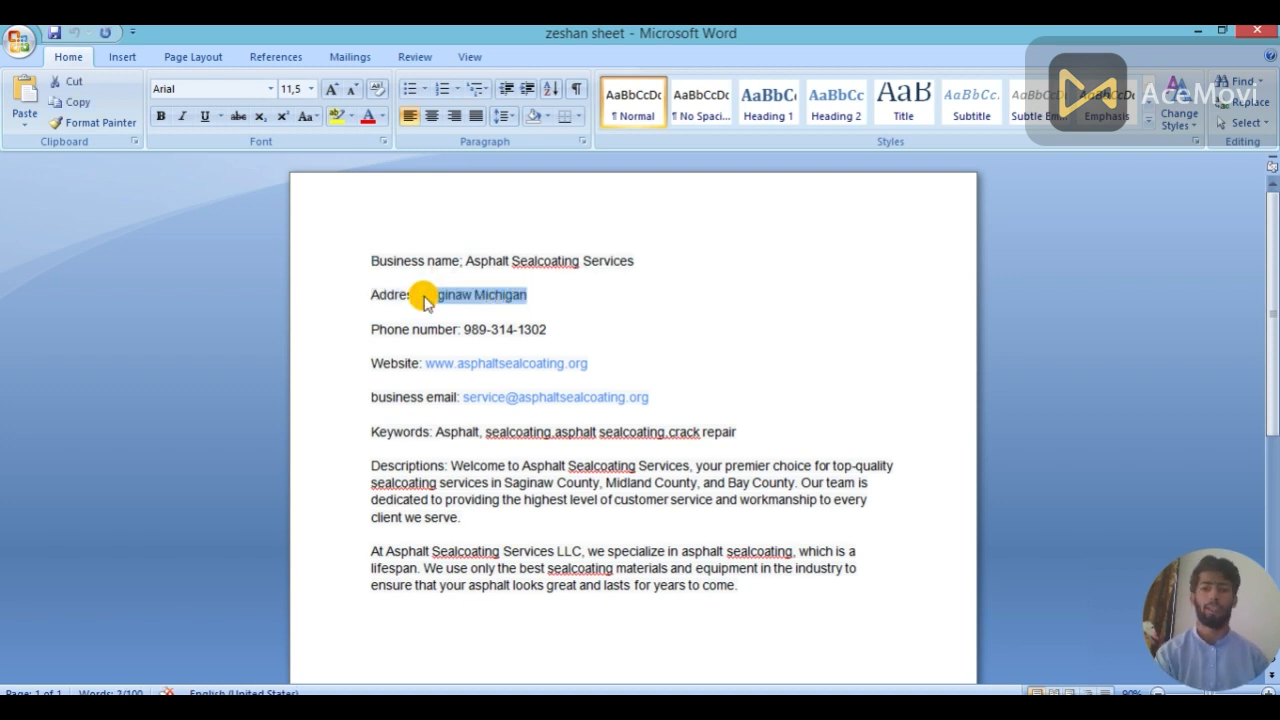
key("alt+Tab")
left_click(535, 153)
type("Saginaw Michigan")
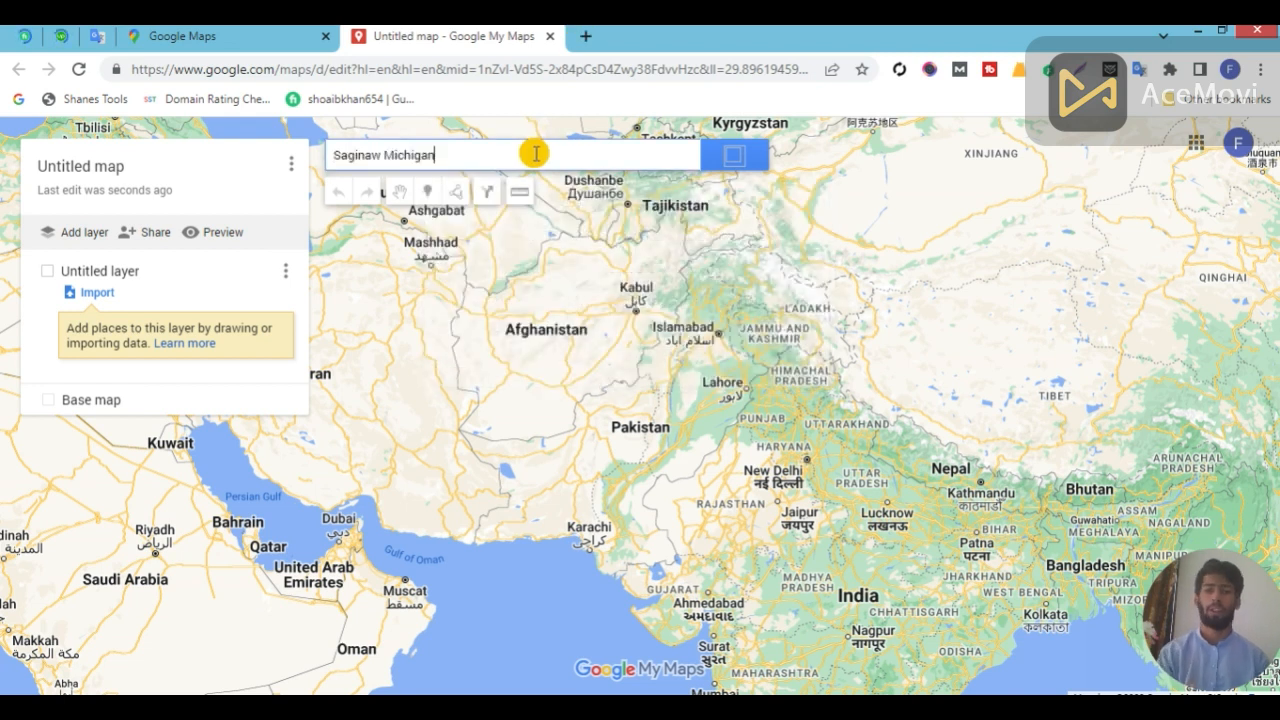
left_click(463, 189)
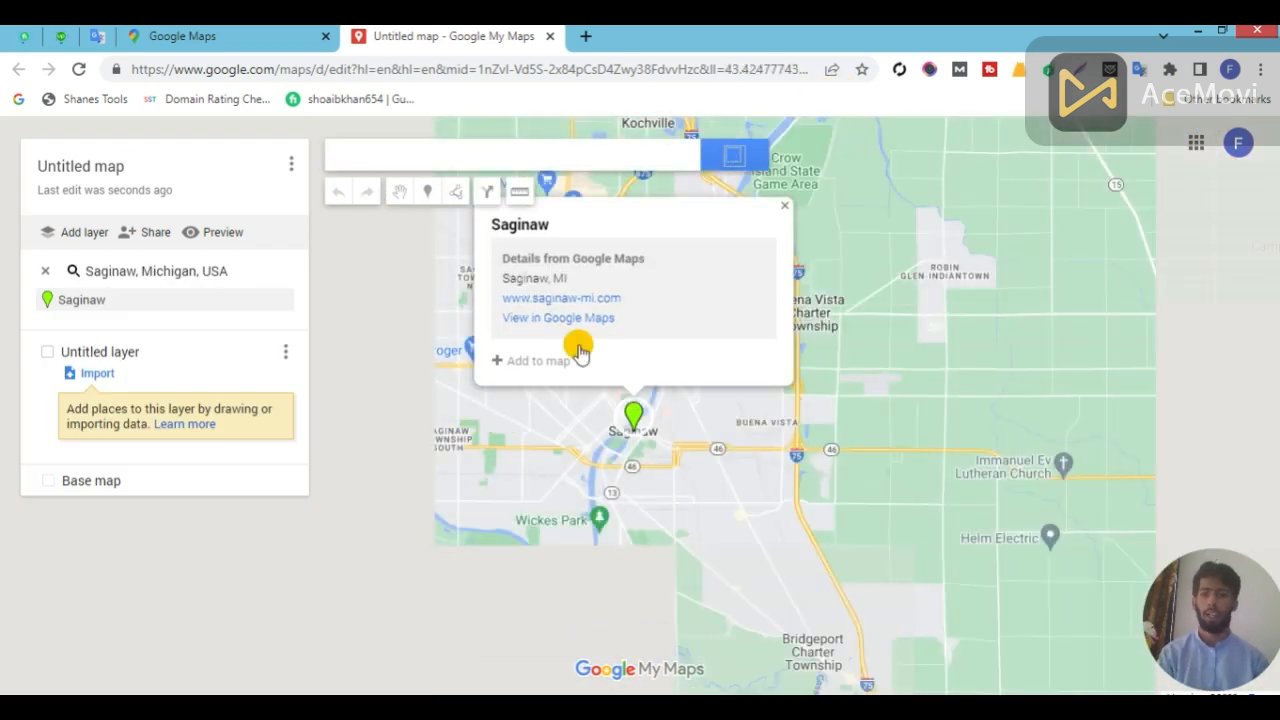
- Add the Saginaw search result to the map and style its marker as a black home icon
left_click(520, 362)
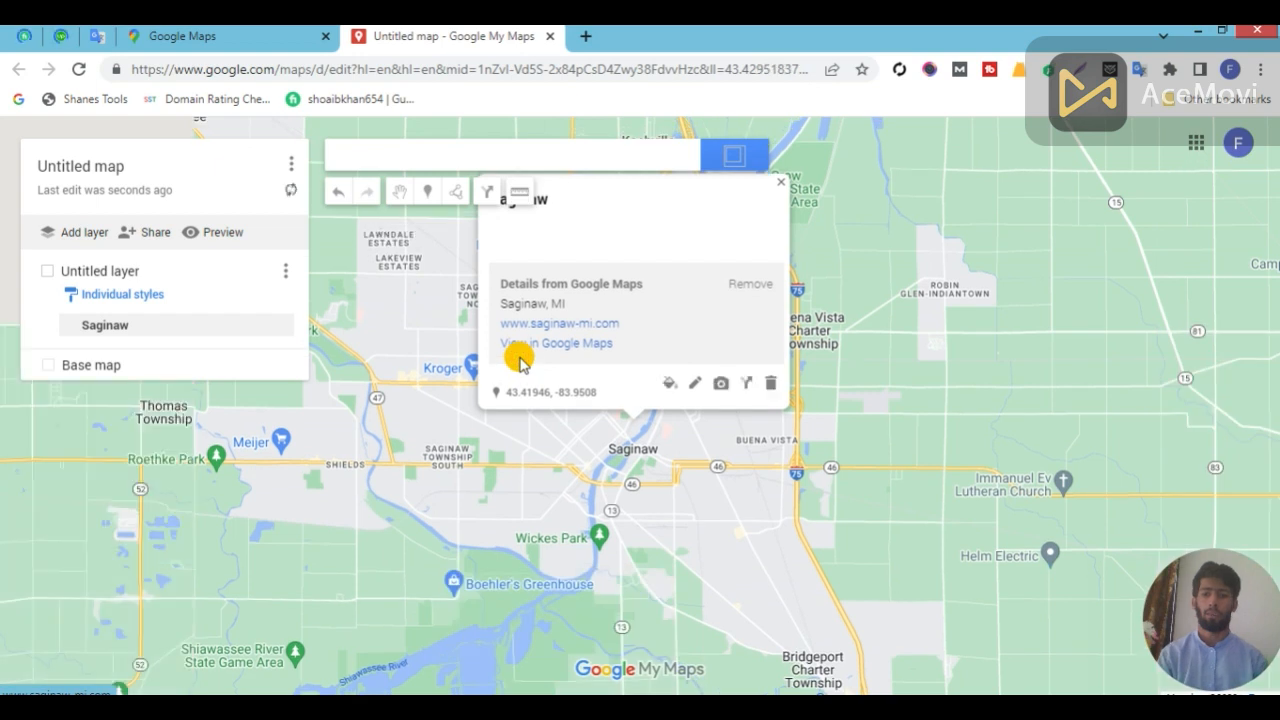
left_click(670, 382)
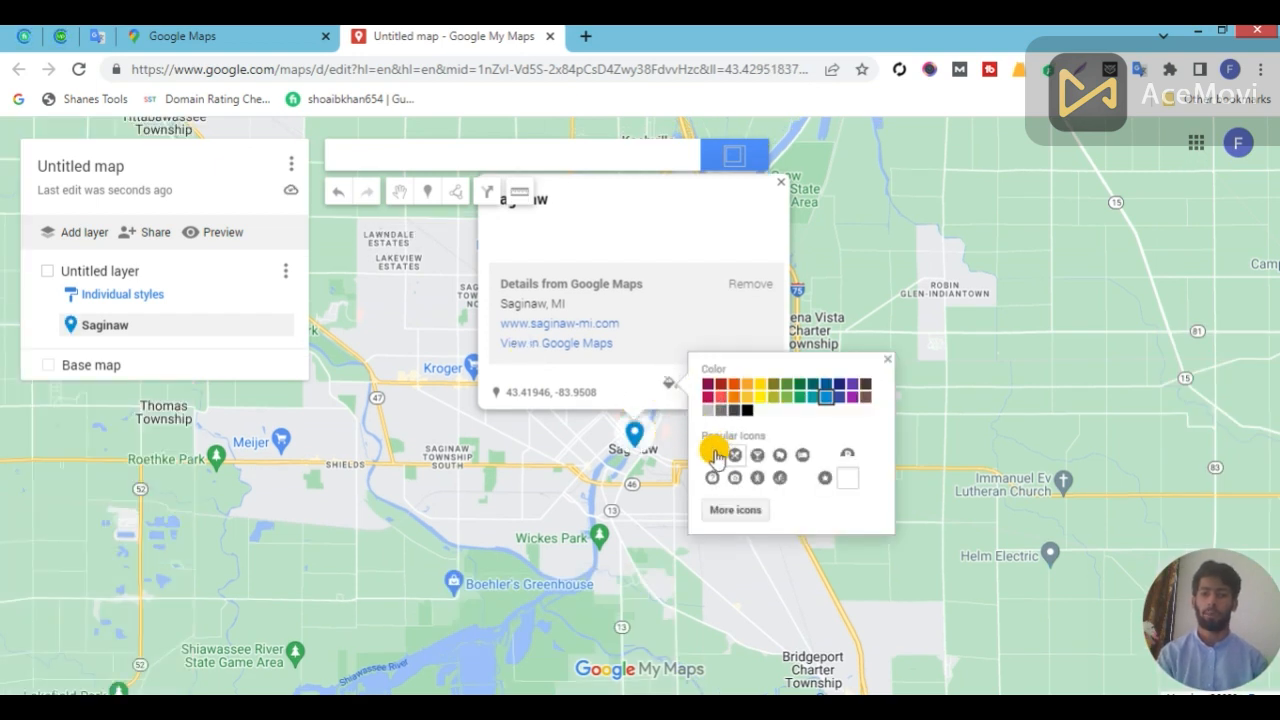
left_click(749, 411)
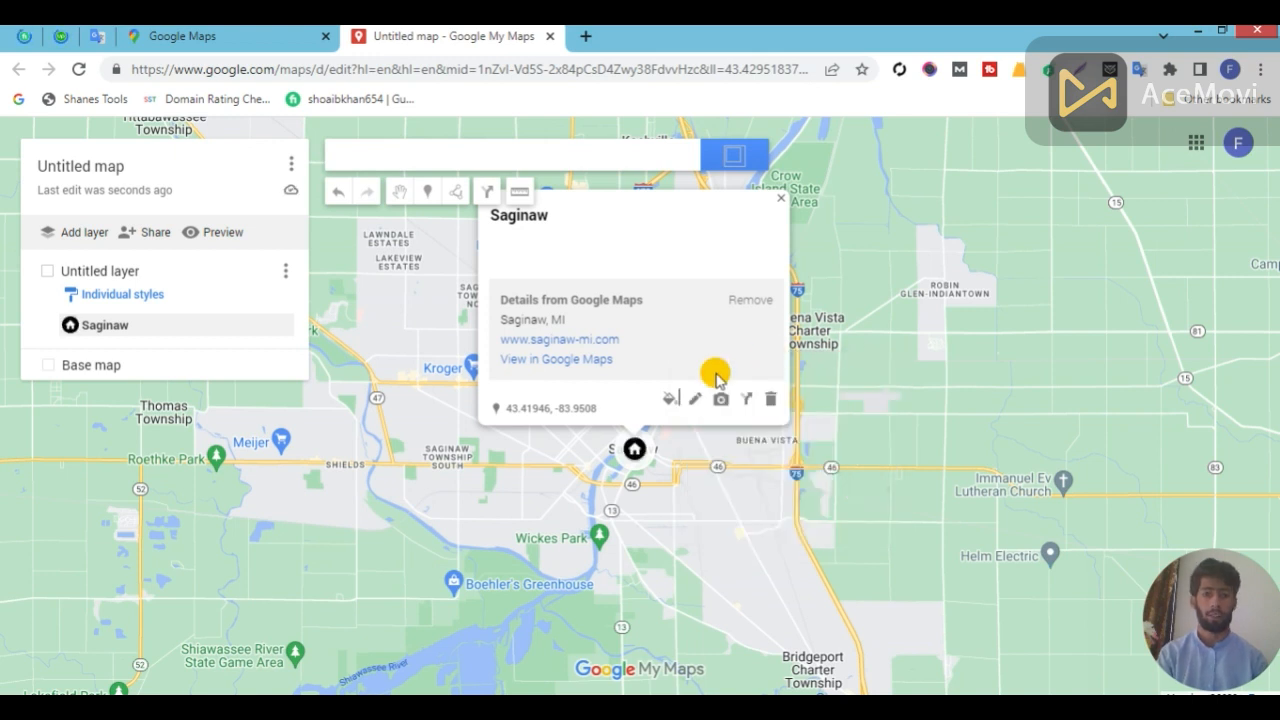
- Replace the Saginaw marker's title with the business name "Asphalt Sealcoating Services" copied from the Word document
left_click(694, 399)
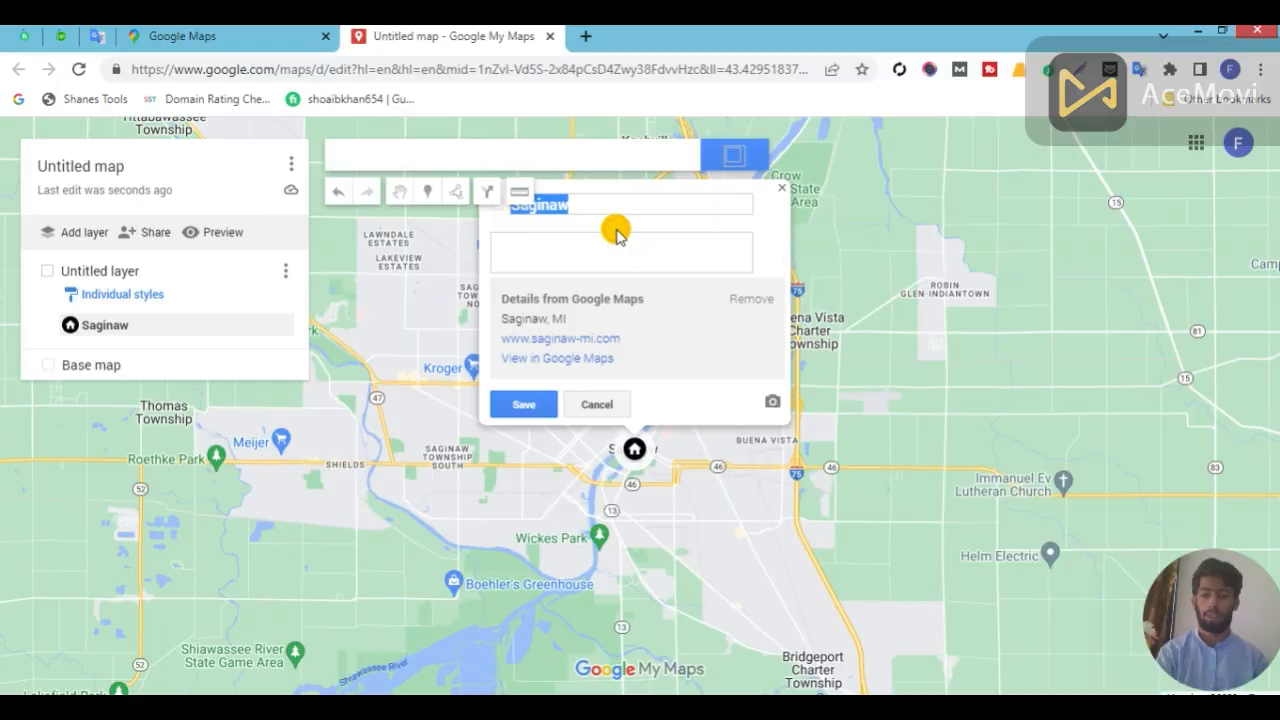
key("alt+Tab")
left_click_drag(648, 260, 485, 260)
key("ctrl+c")
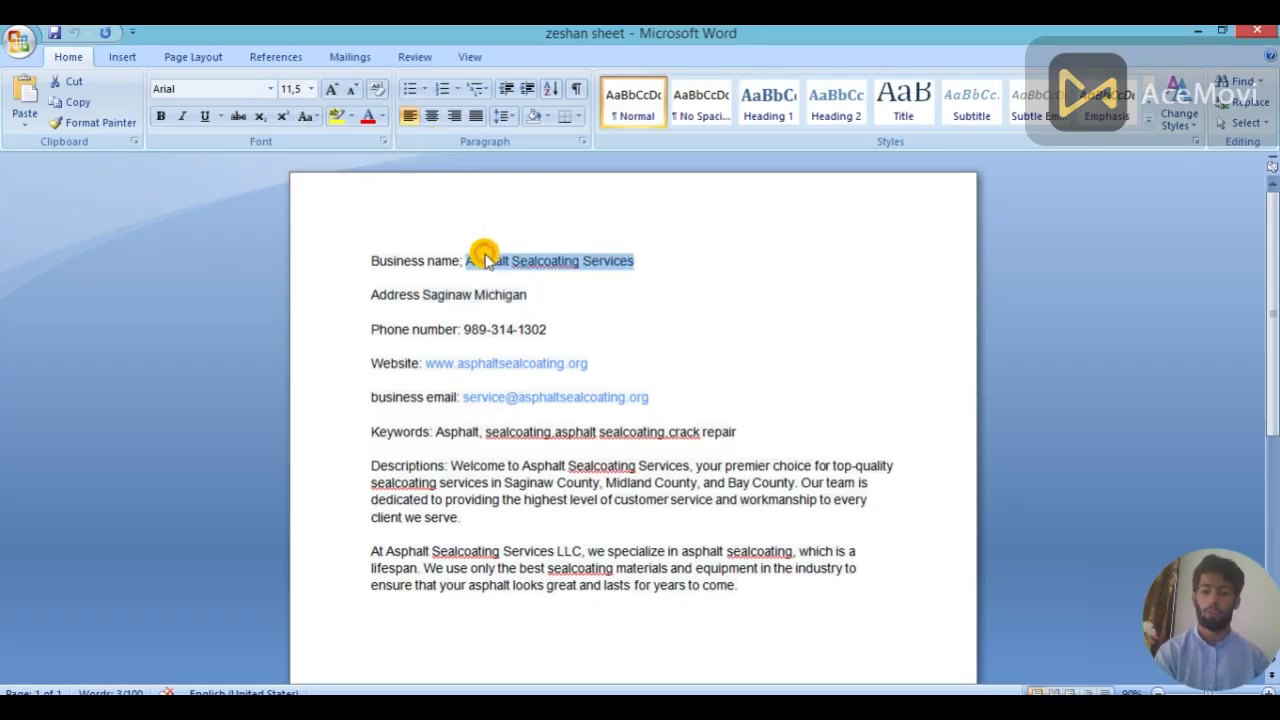
key("alt+Tab")
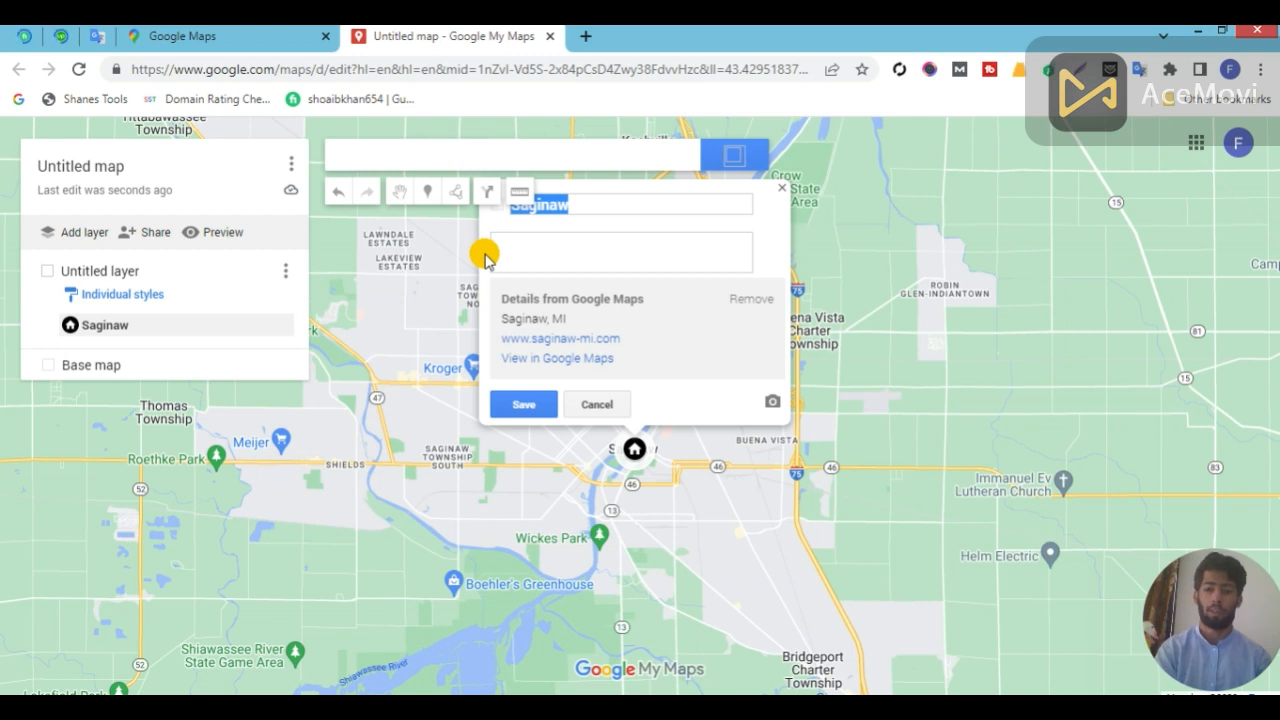
key("ctrl+v")
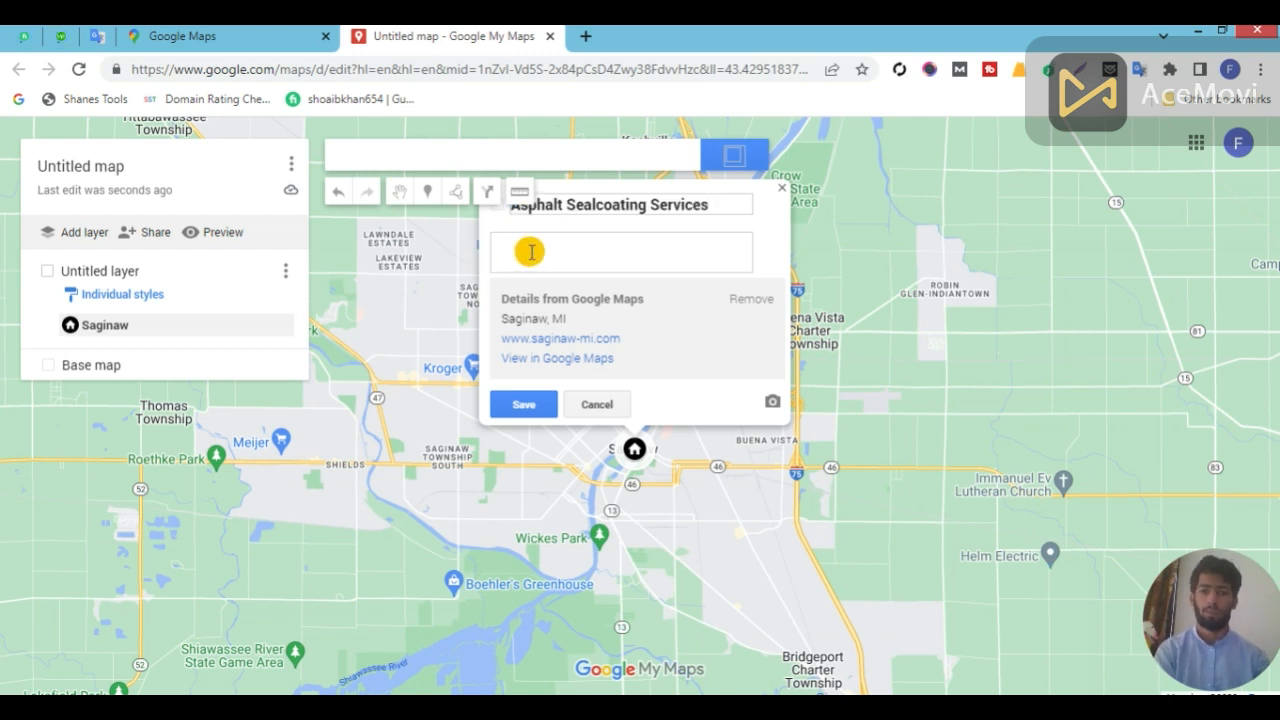
- Fill the marker's description with the full business text copied from the Word document and save the marker
key("alt+Tab")
key("ctrl+a")
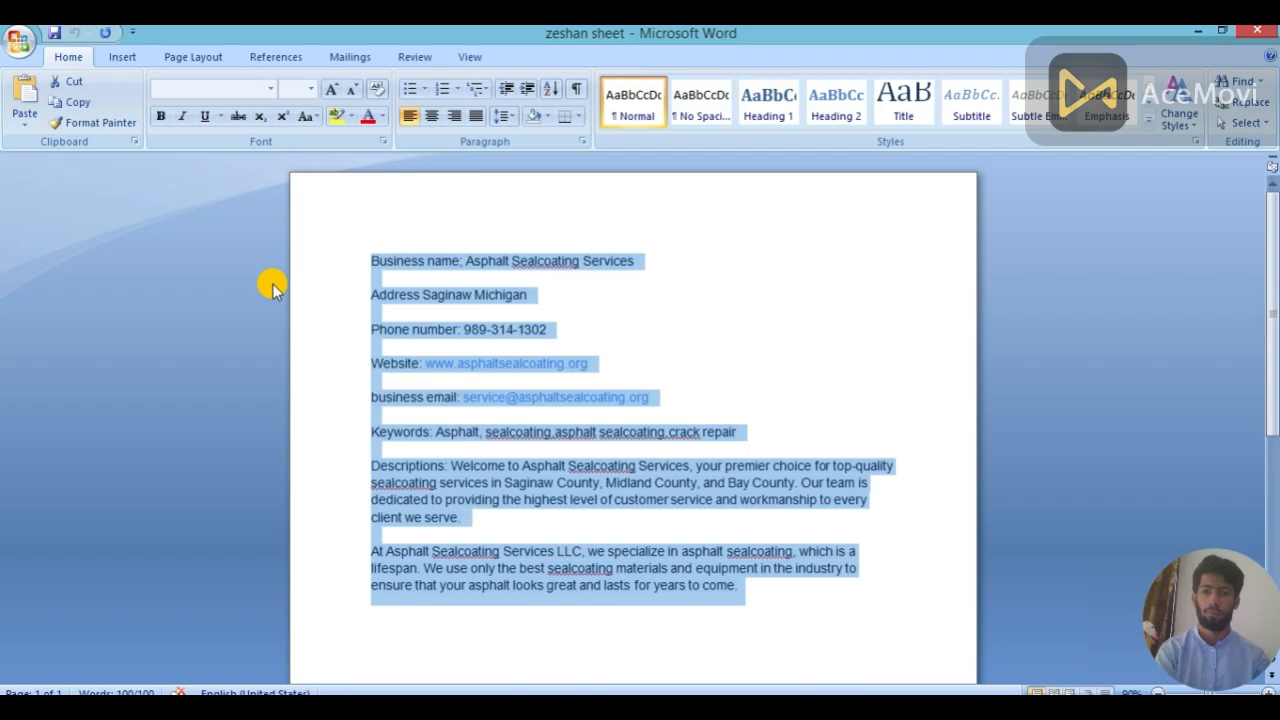
key("alt+Tab")
key("ctrl+v")
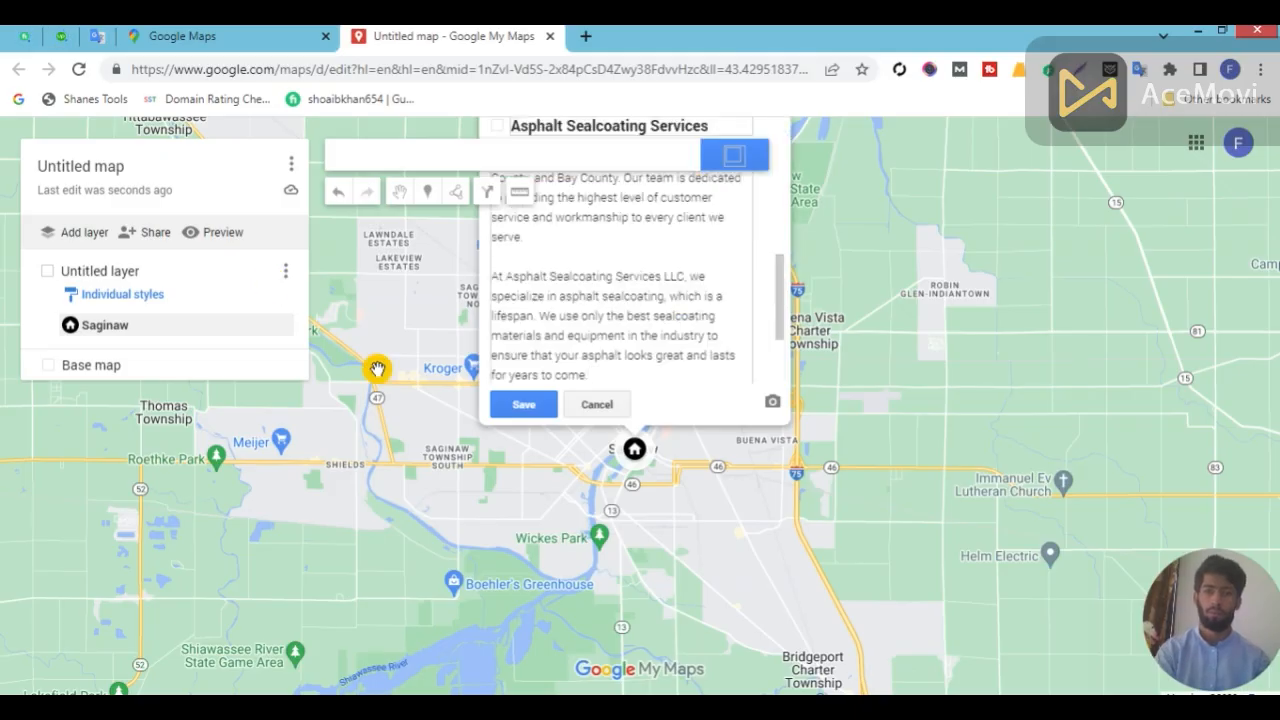
left_click(524, 404)
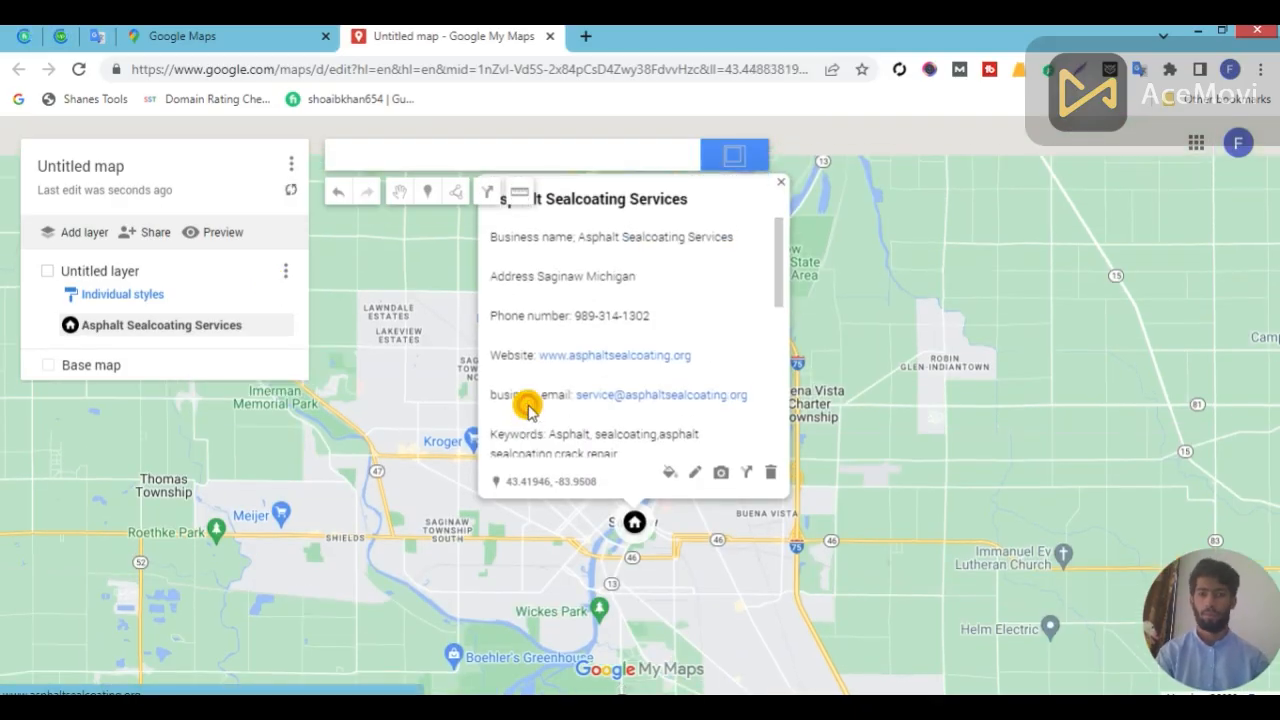
- Set the map title to the keyword "Asphalt" copied from the Keywords line of the Word document
left_click(69, 172)
key("alt+Tab")
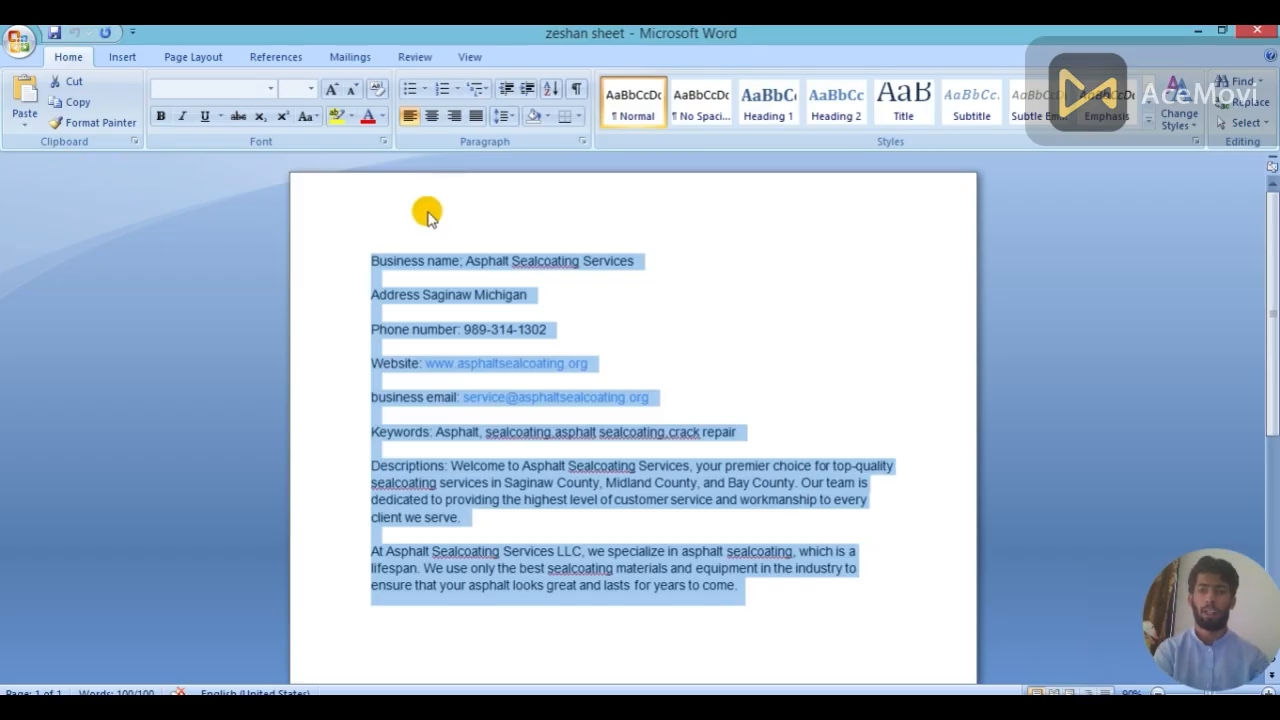
left_click_drag(650, 259, 472, 255)
key("alt+Tab")
key("alt+Tab")
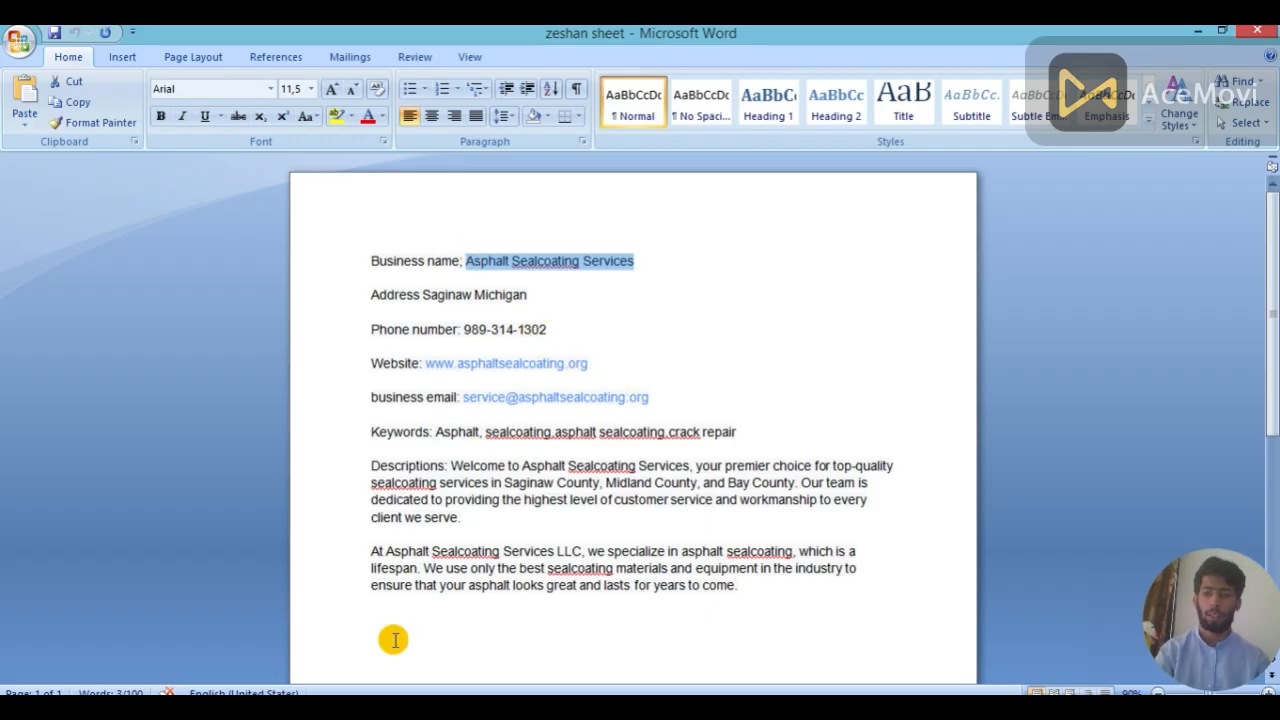
double_click(451, 431)
key("ctrl+c")
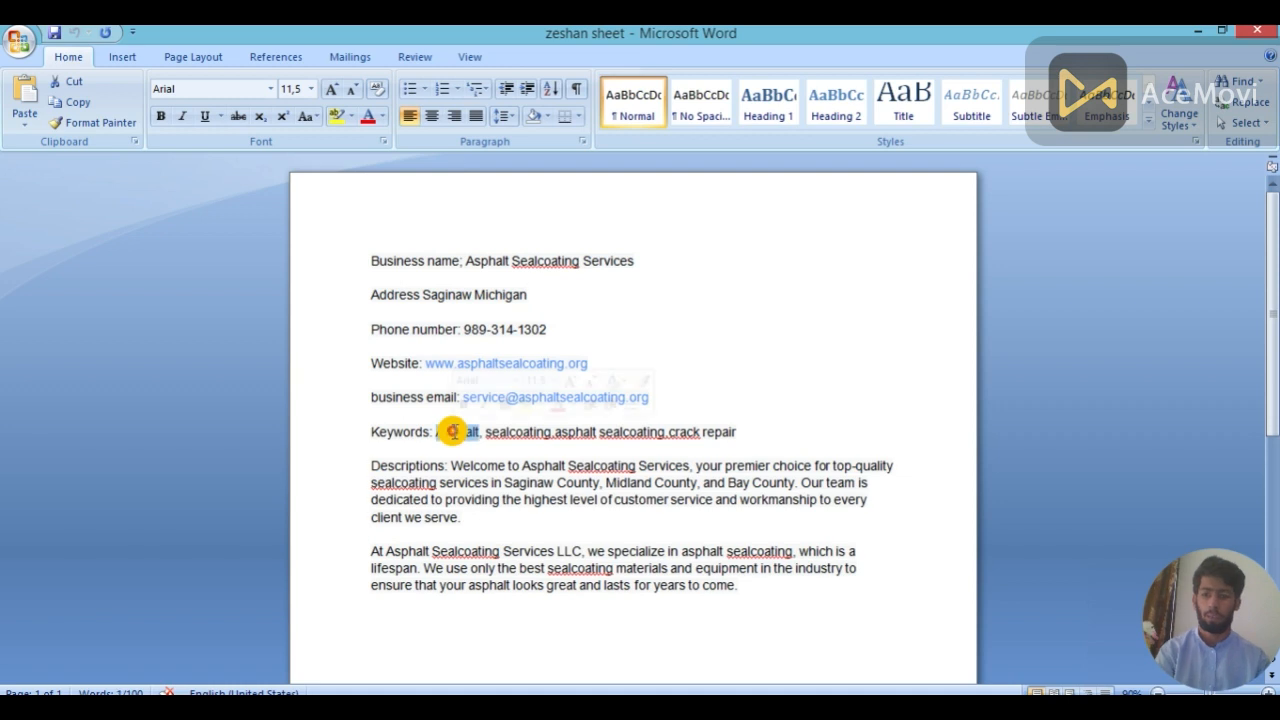
key("alt+Tab")
key("ctrl+v")
- Paste the full business text from the Word document as the map description and save the map details
key("alt+Tab")
key("ctrl+a")
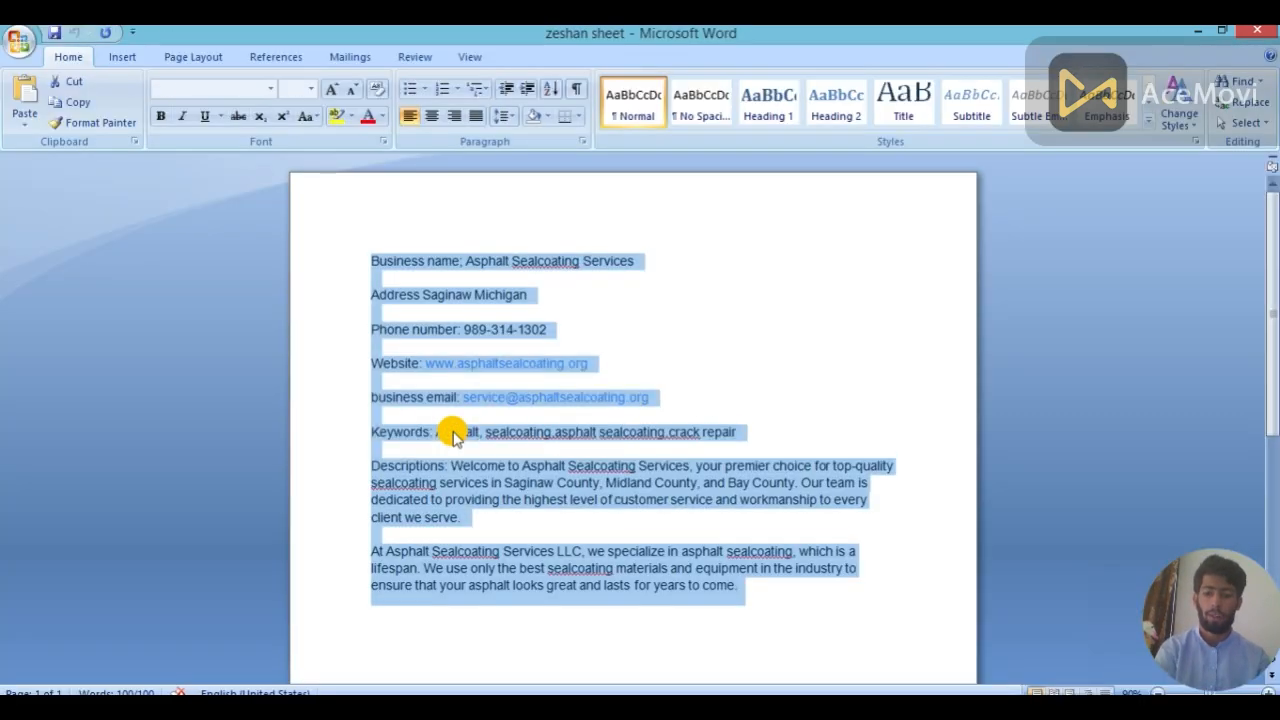
key("alt+Tab")
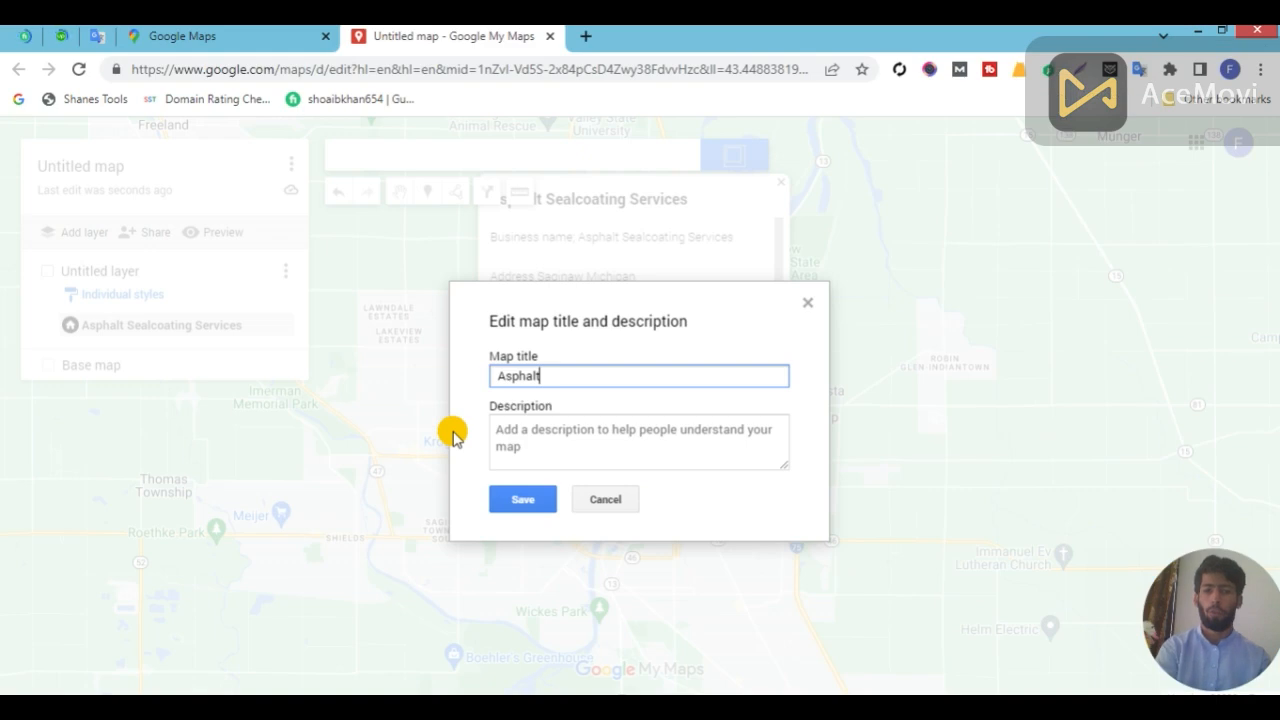
left_click(523, 434)
key("ctrl+v")
left_click(517, 650)
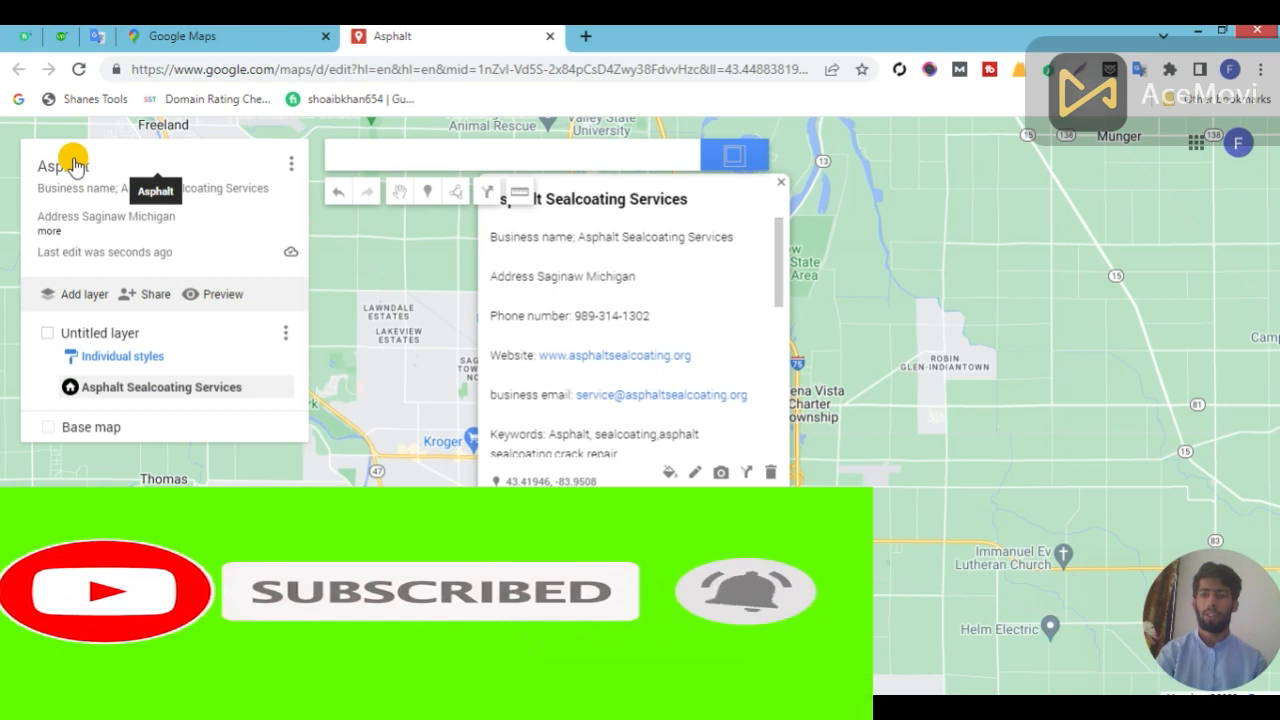
- Rename the untitled layer as "Asphalt" using the keyword copied from the Word document
key("alt+Tab")
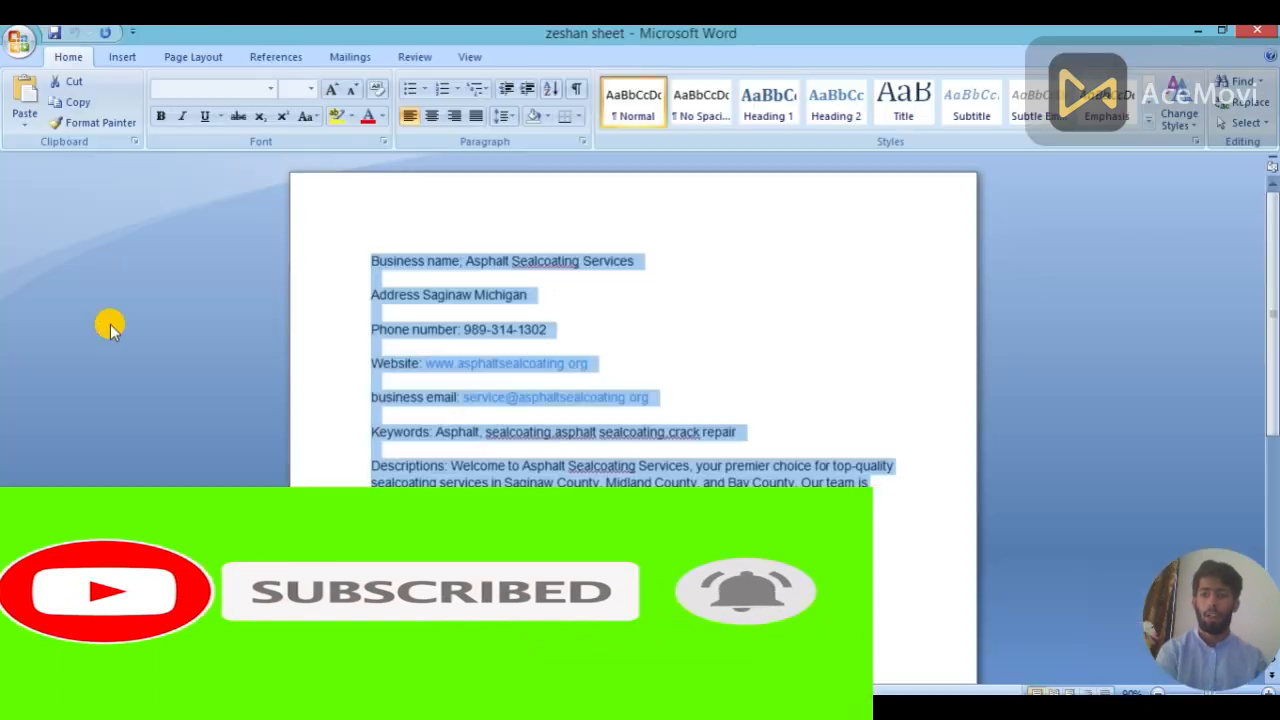
double_click(459, 428)
key("ctrl+c")
key("alt+Tab")
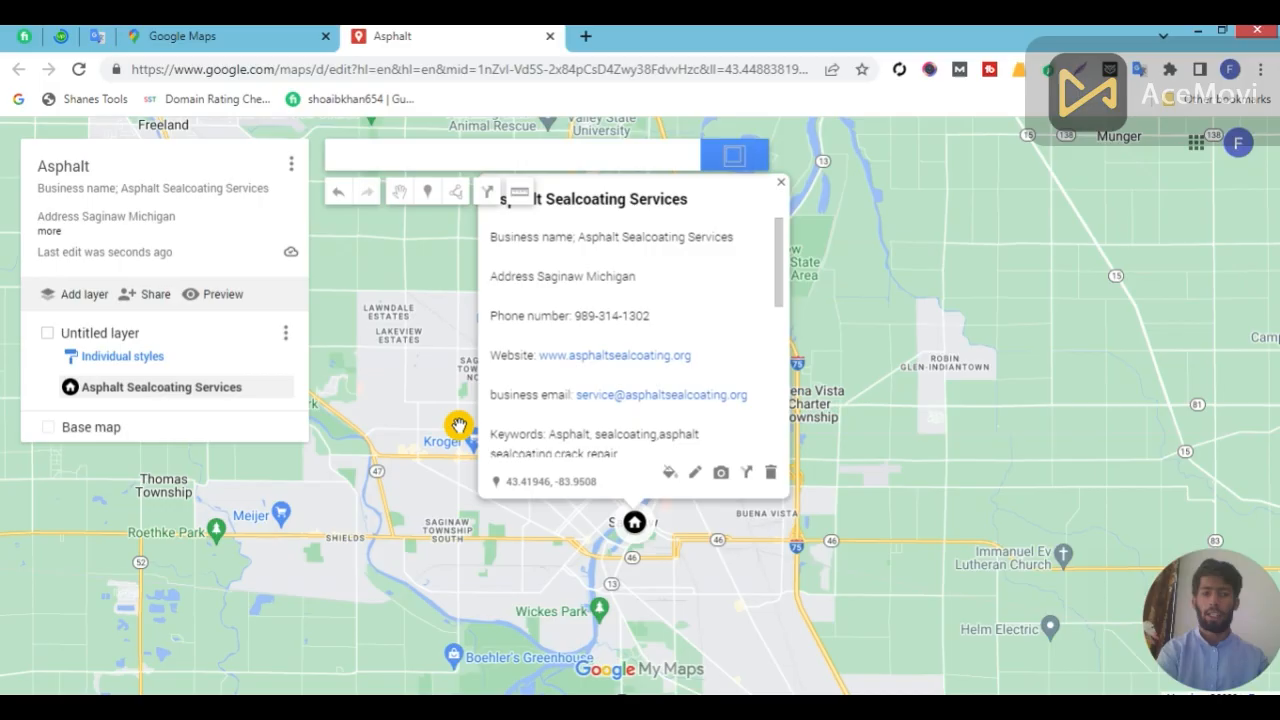
left_click(90, 333)
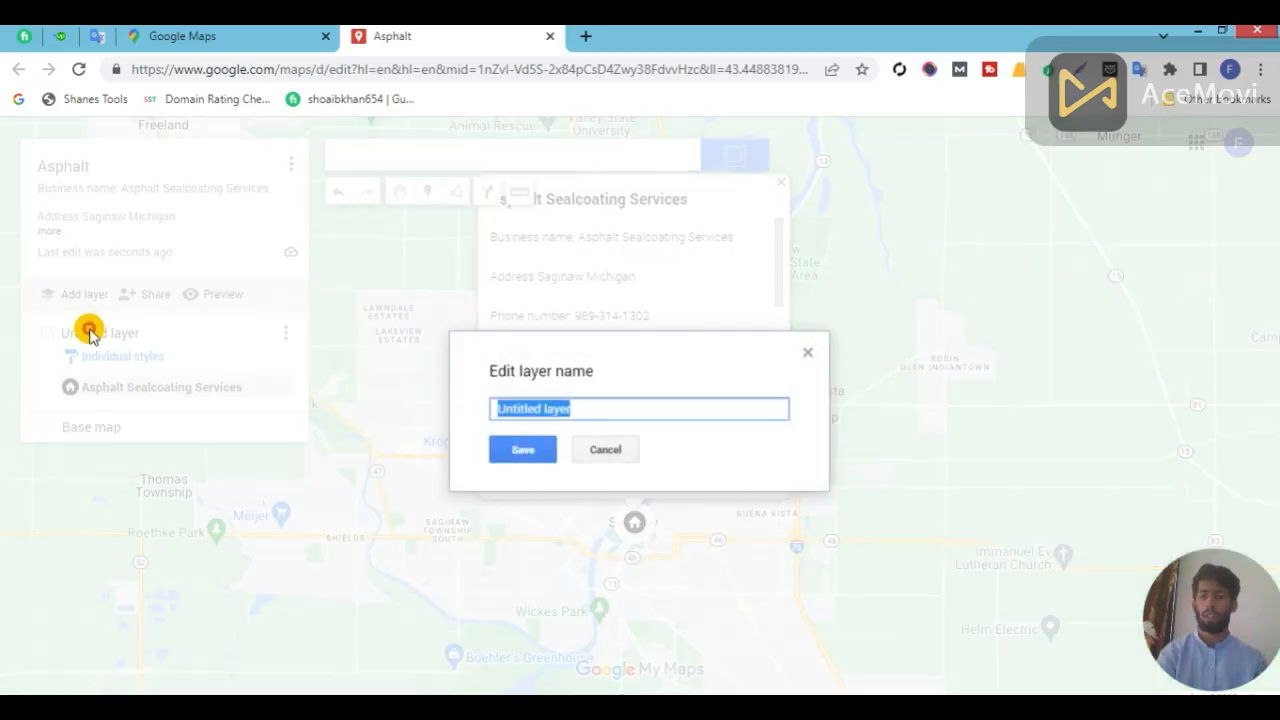
key("ctrl+v")
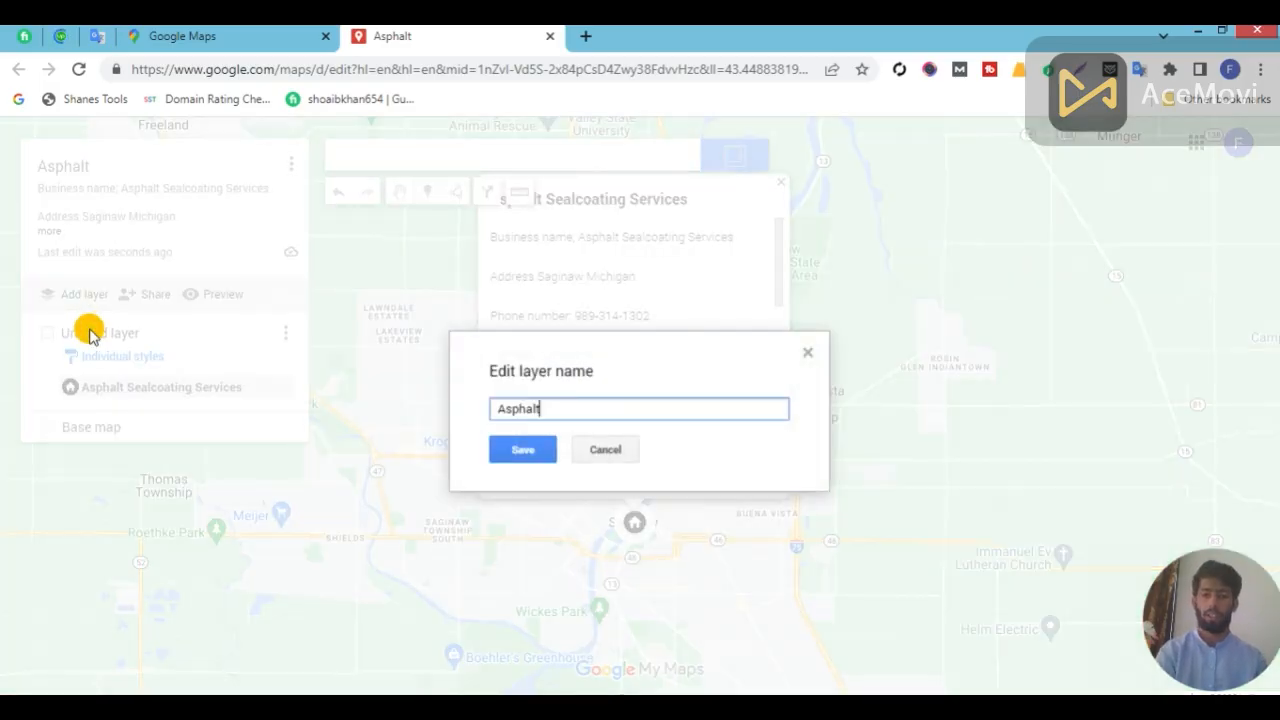
left_click(500, 445)
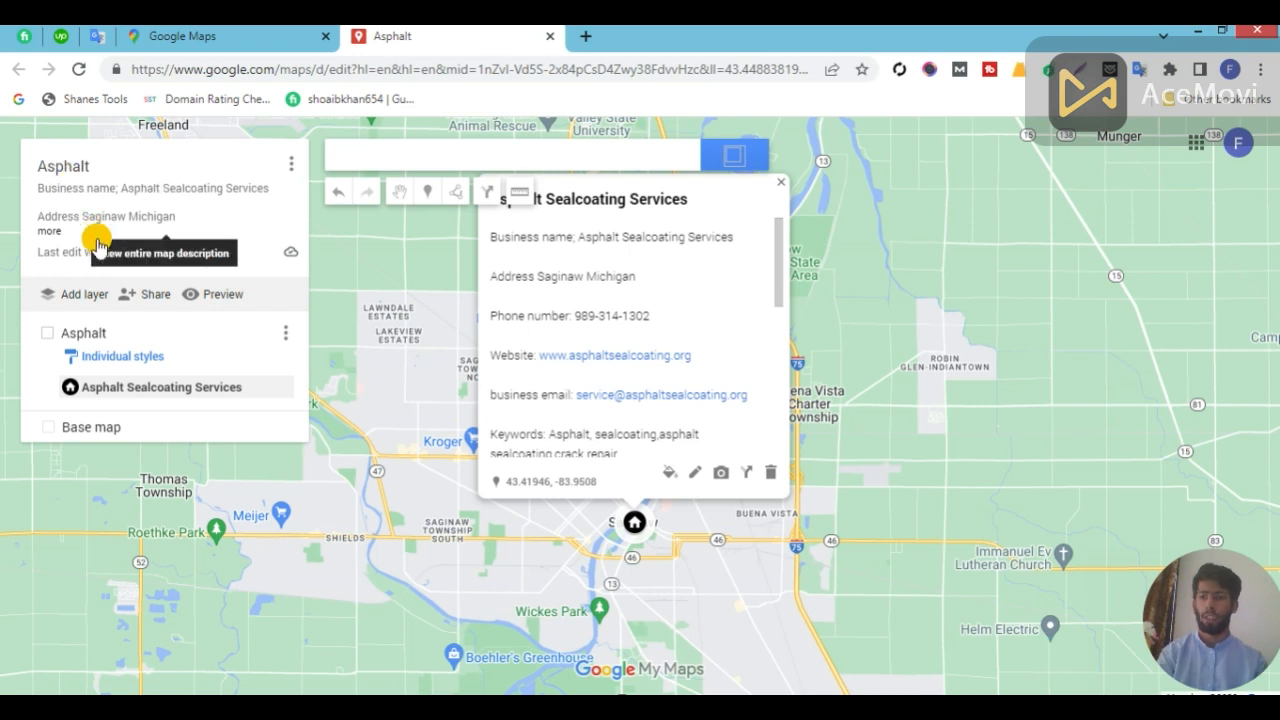
- Let anyone with the link view the map and others find it on the internet, and open its Drive sharing options
left_click(155, 294)
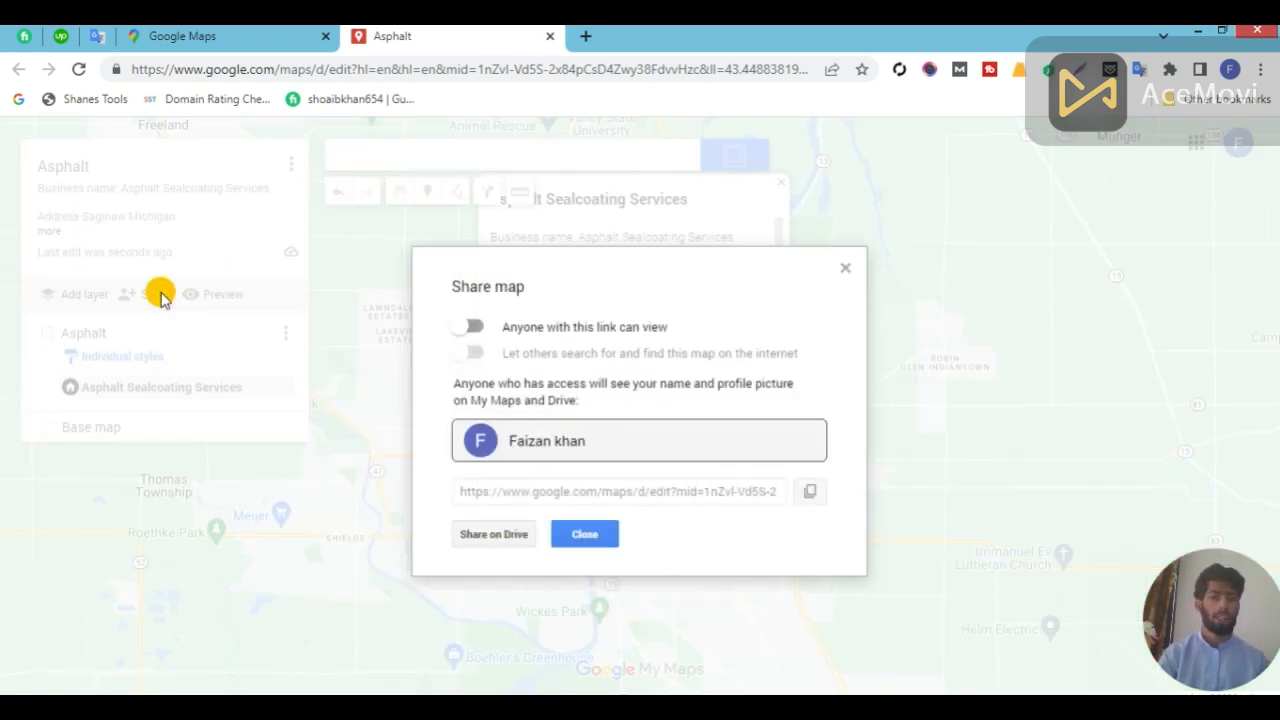
left_click(470, 328)
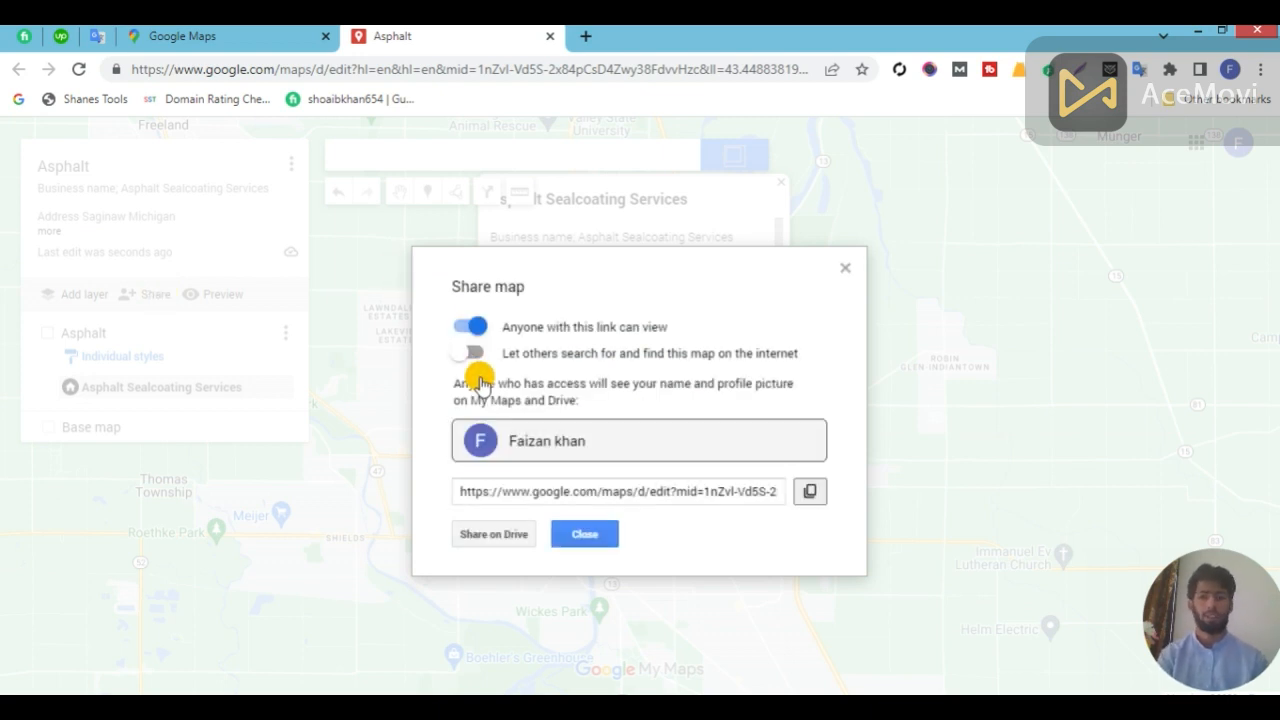
left_click(474, 342)
left_click(470, 352)
left_click(507, 531)
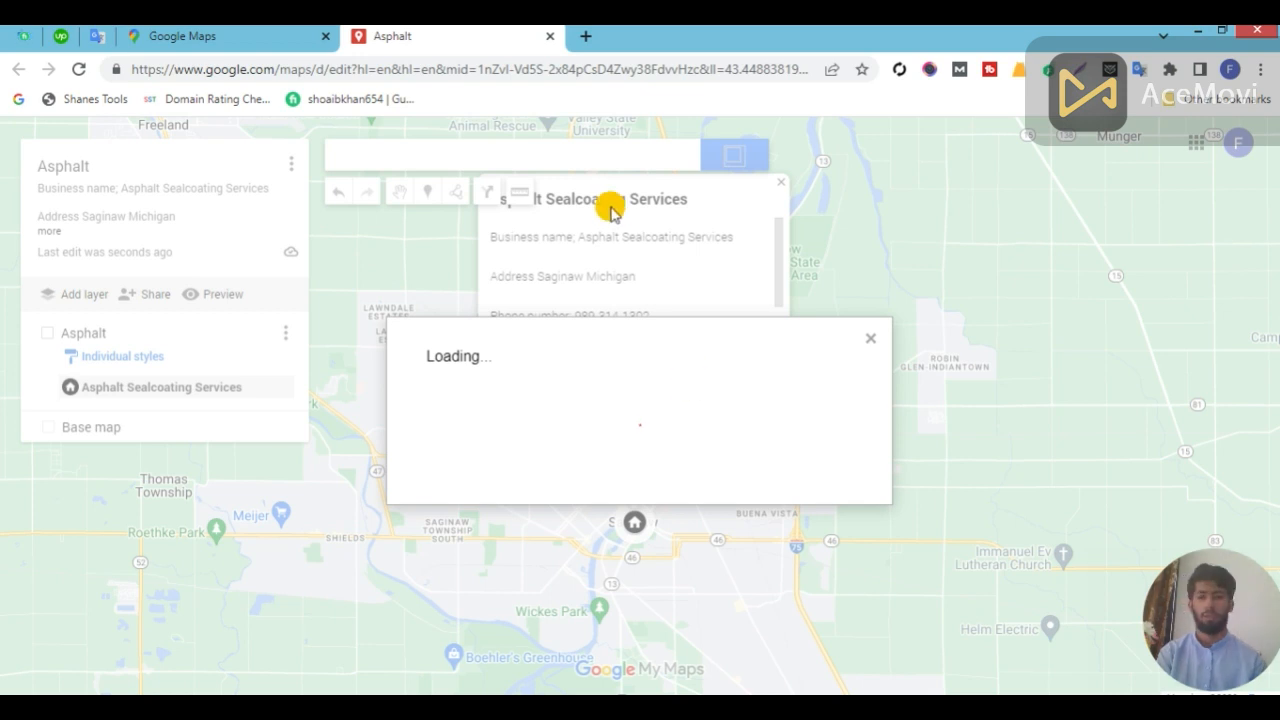
- Close the sharing options of the "Asphalt" map and open its view-only preview
left_click(229, 38)
left_click(381, 36)
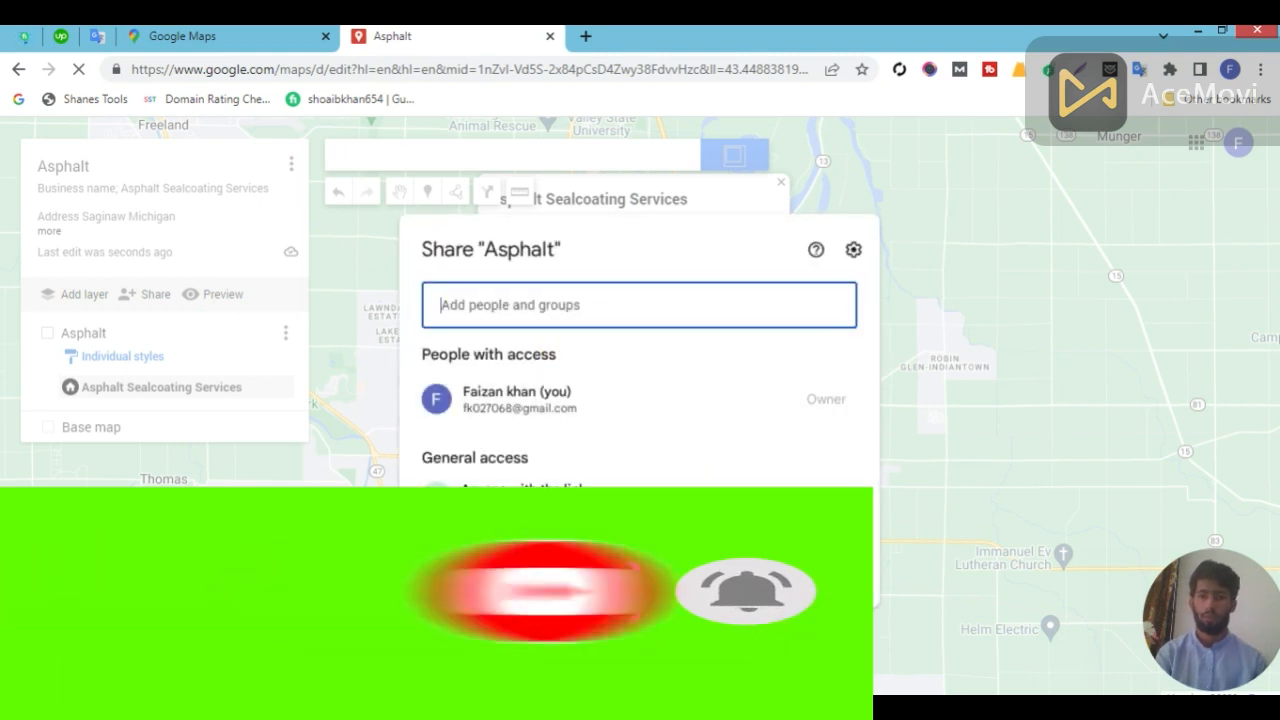
left_click(824, 570)
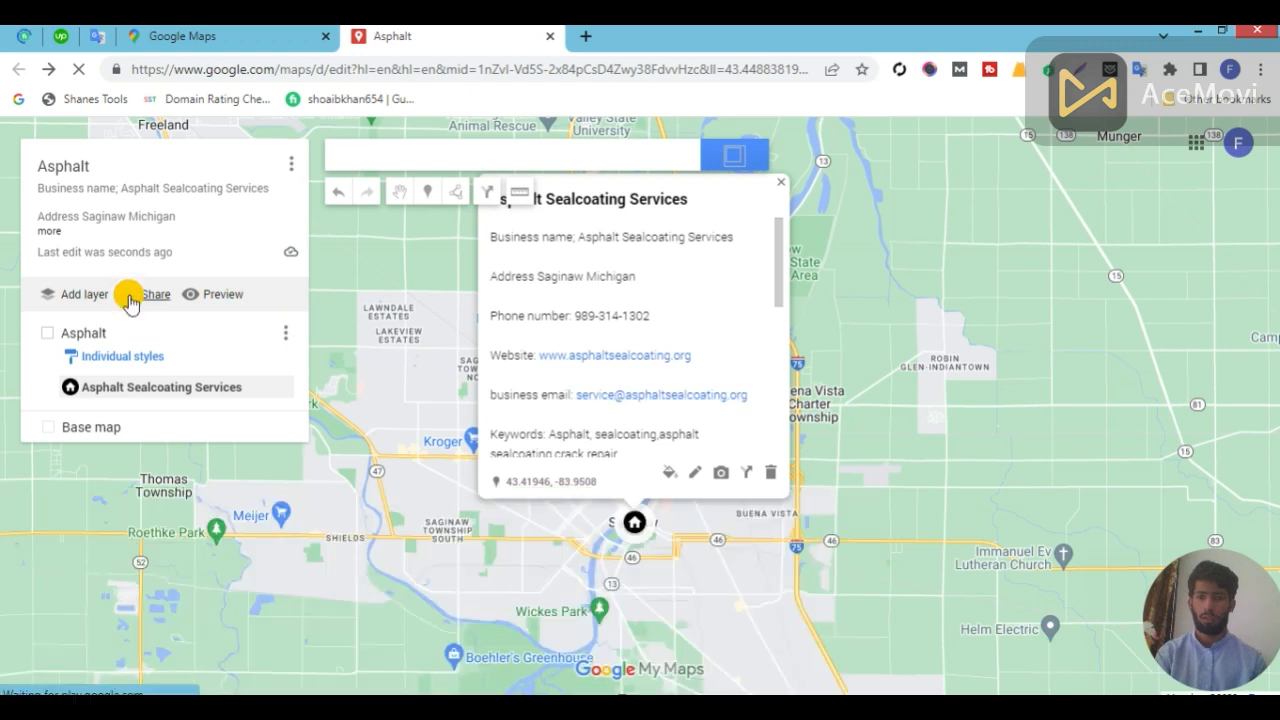
left_click(218, 295)
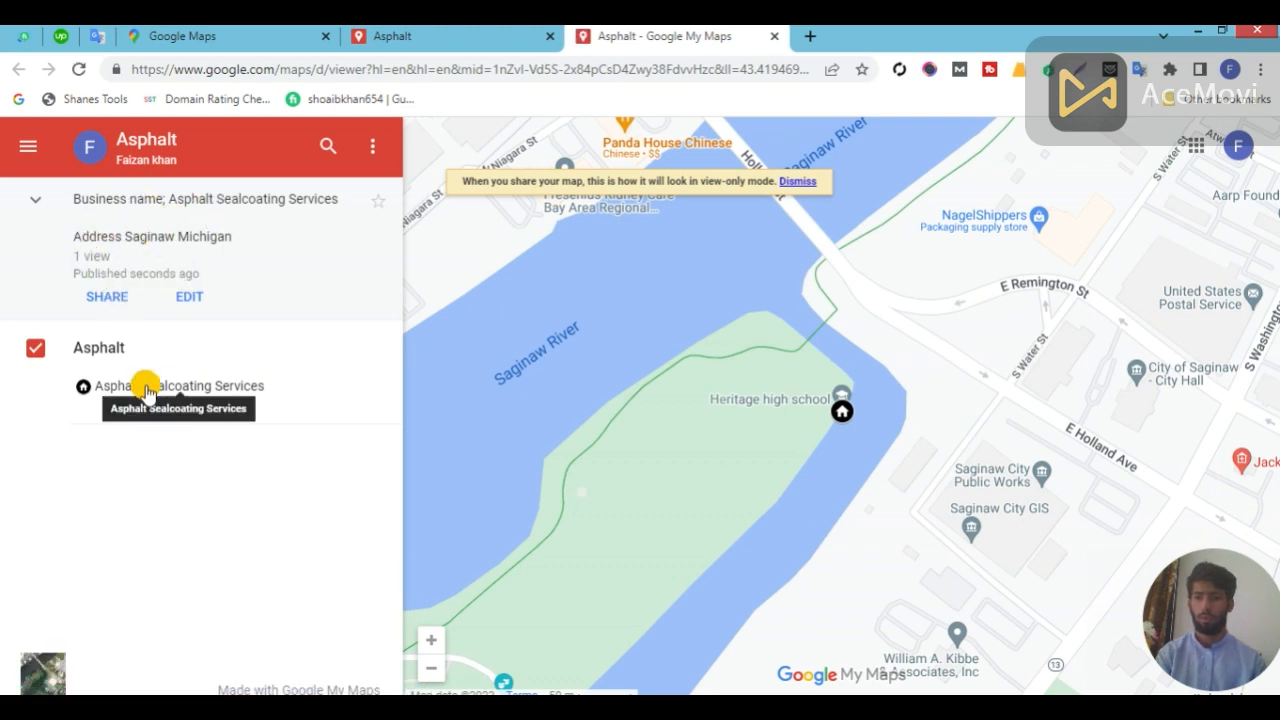
- Copy the "Asphalt" map as "sealcoating", a keyword copied from the Word document, sharing it with the same people
left_click(451, 36)
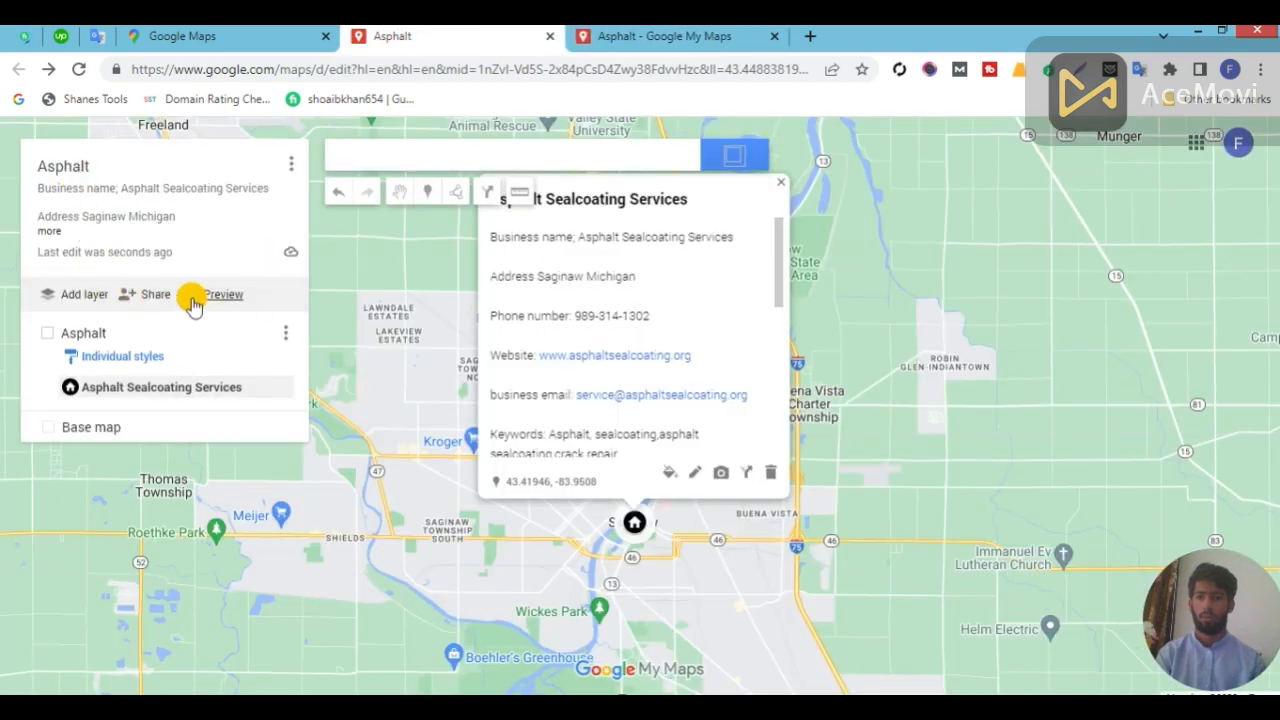
left_click(289, 165)
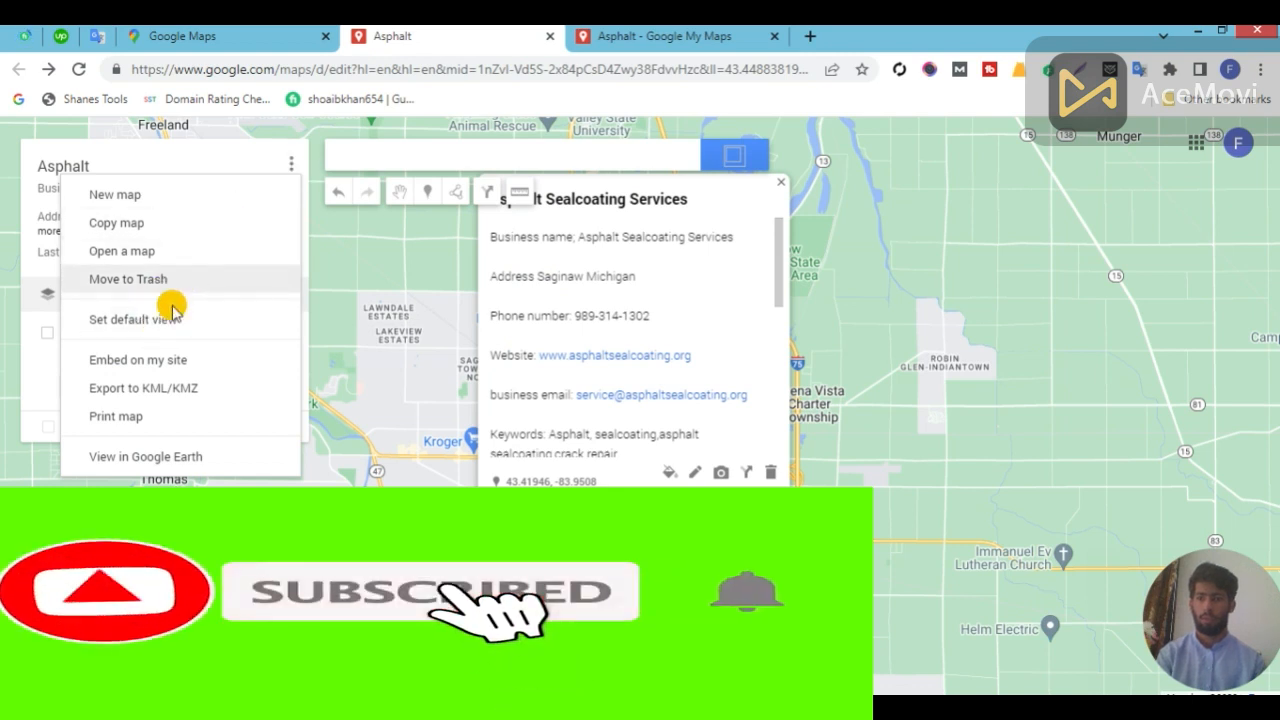
left_click(171, 222)
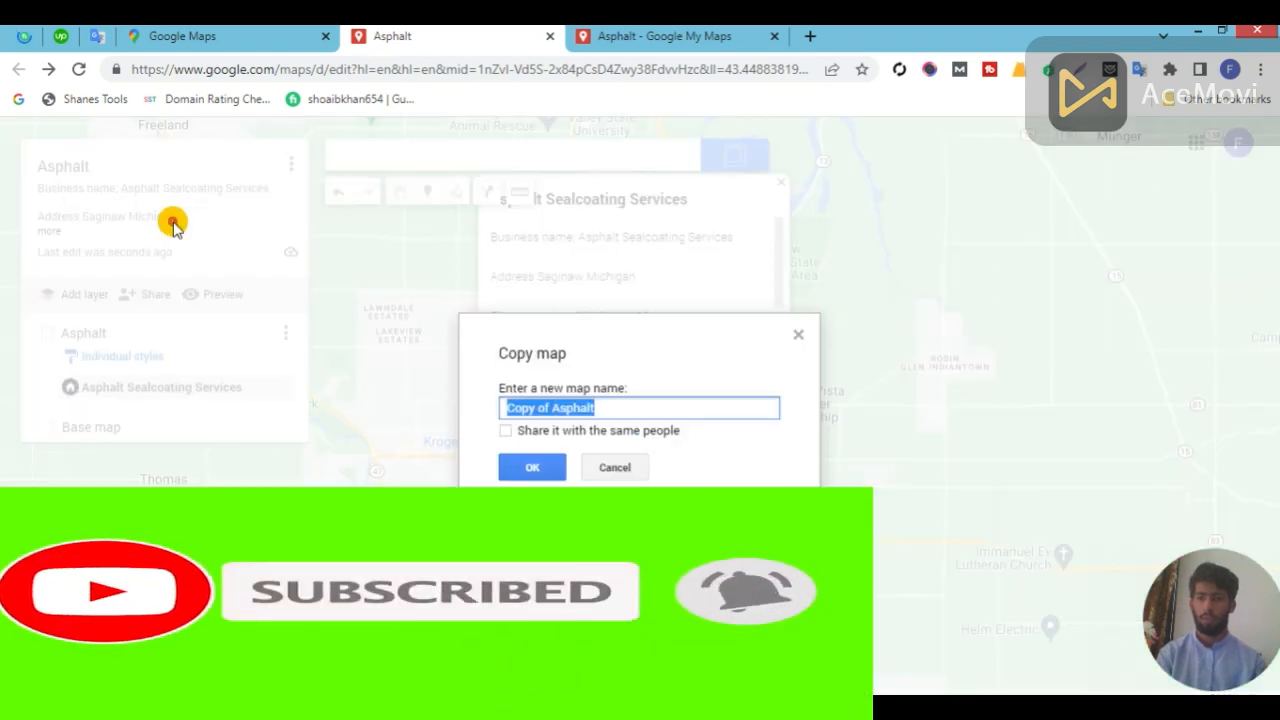
key("alt+Tab")
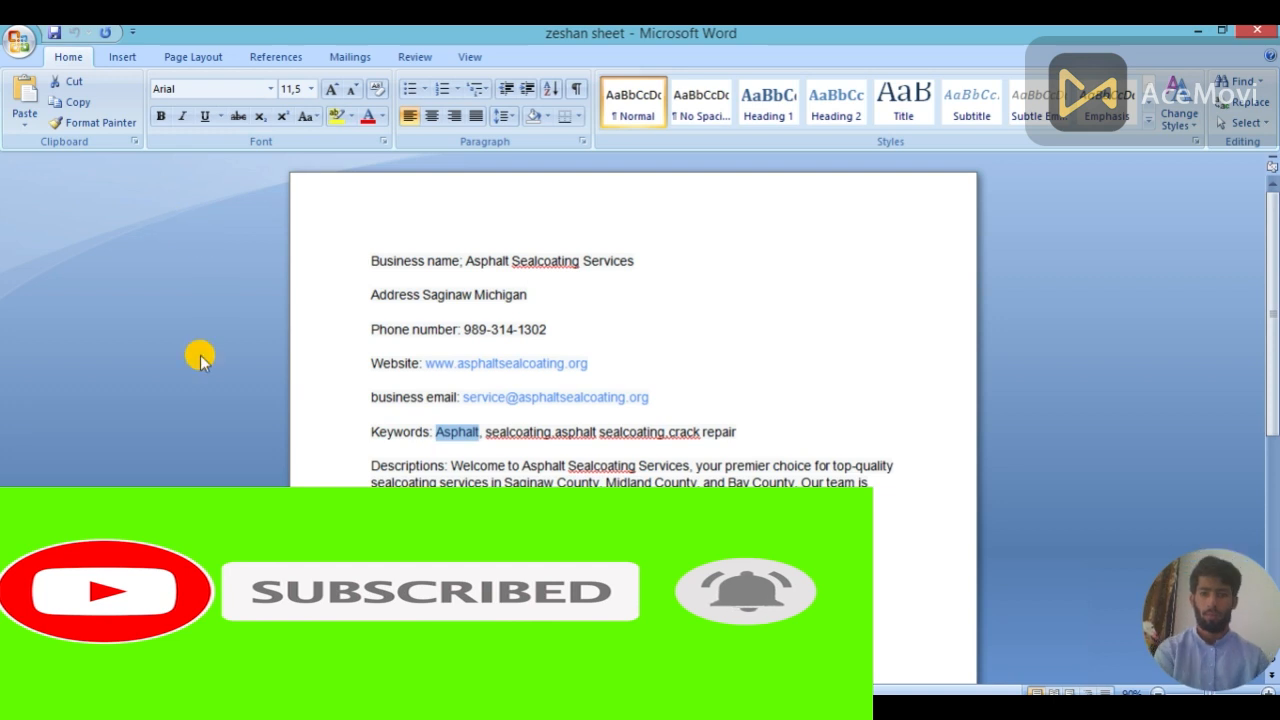
double_click(514, 436)
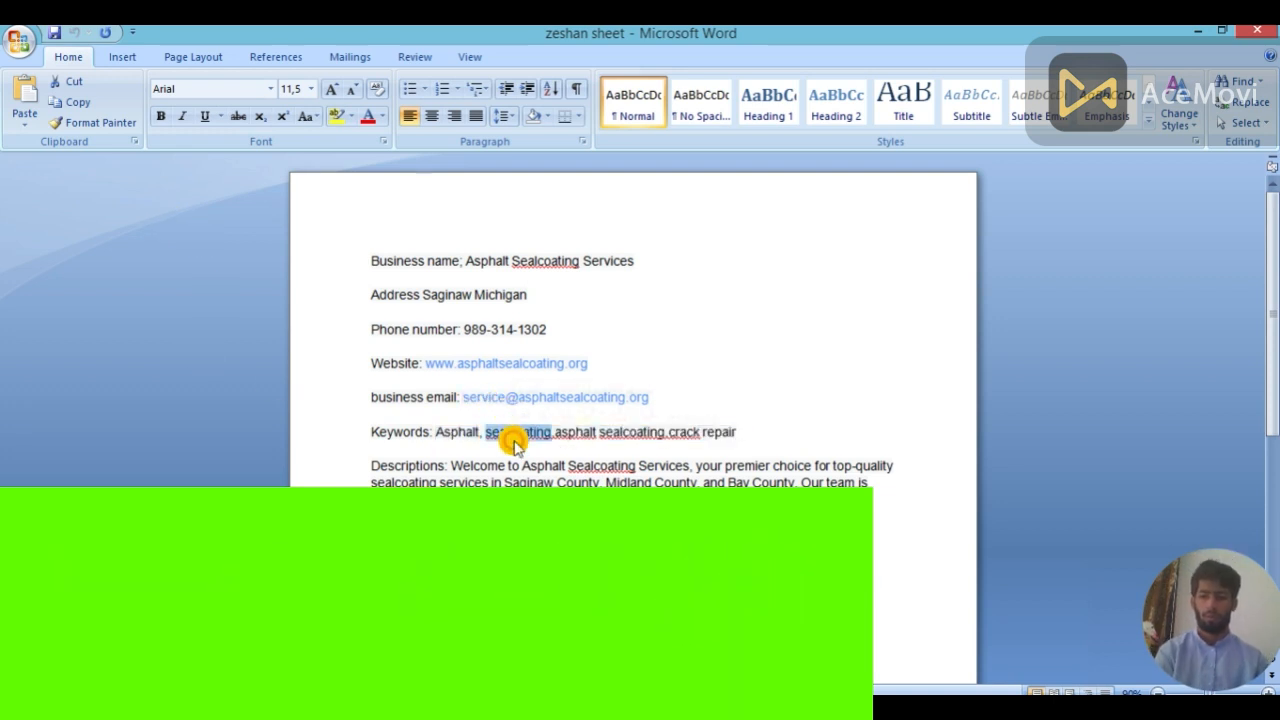
key("ctrl+c")
key("alt+Tab")
key("ctrl+v")
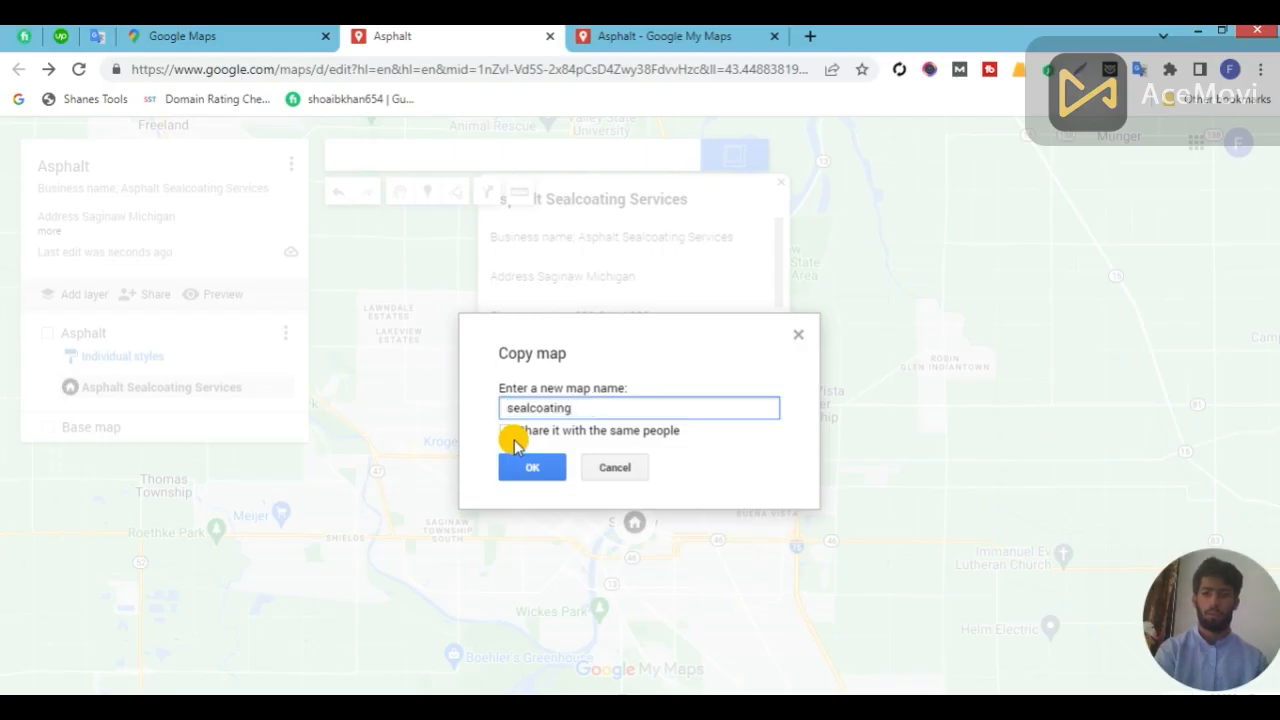
left_click(507, 428)
left_click(507, 432)
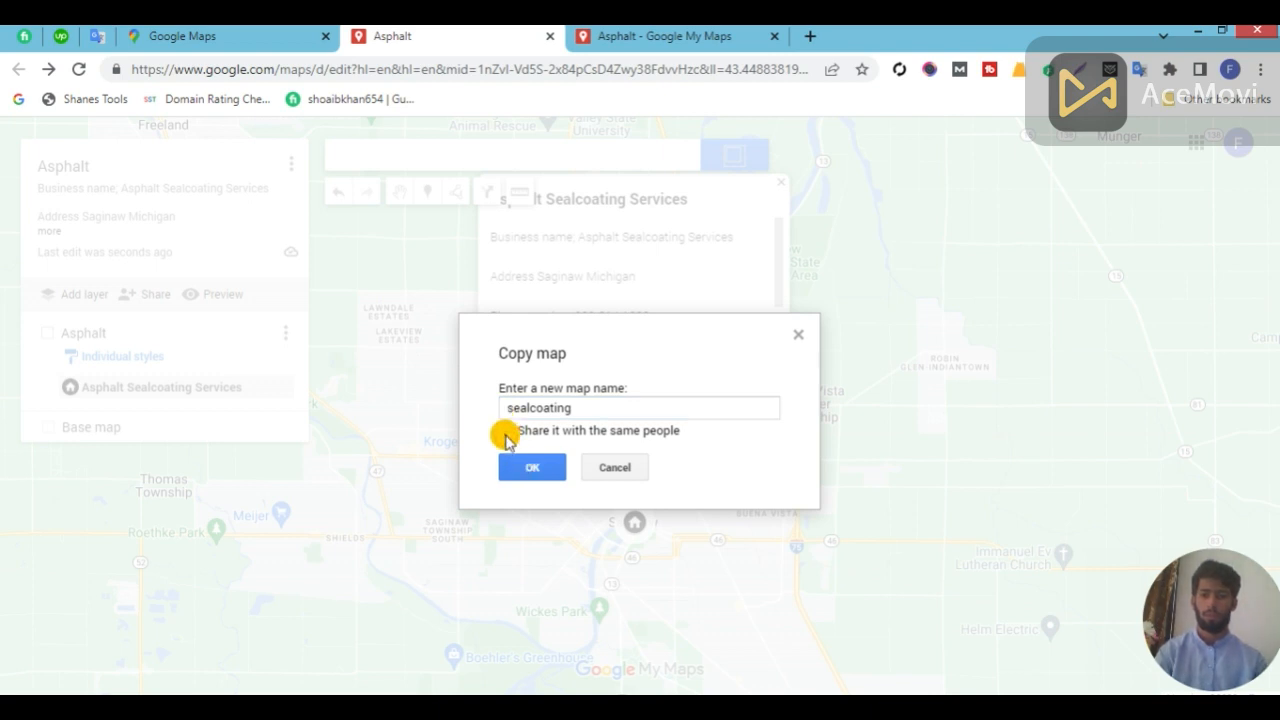
left_click(524, 468)
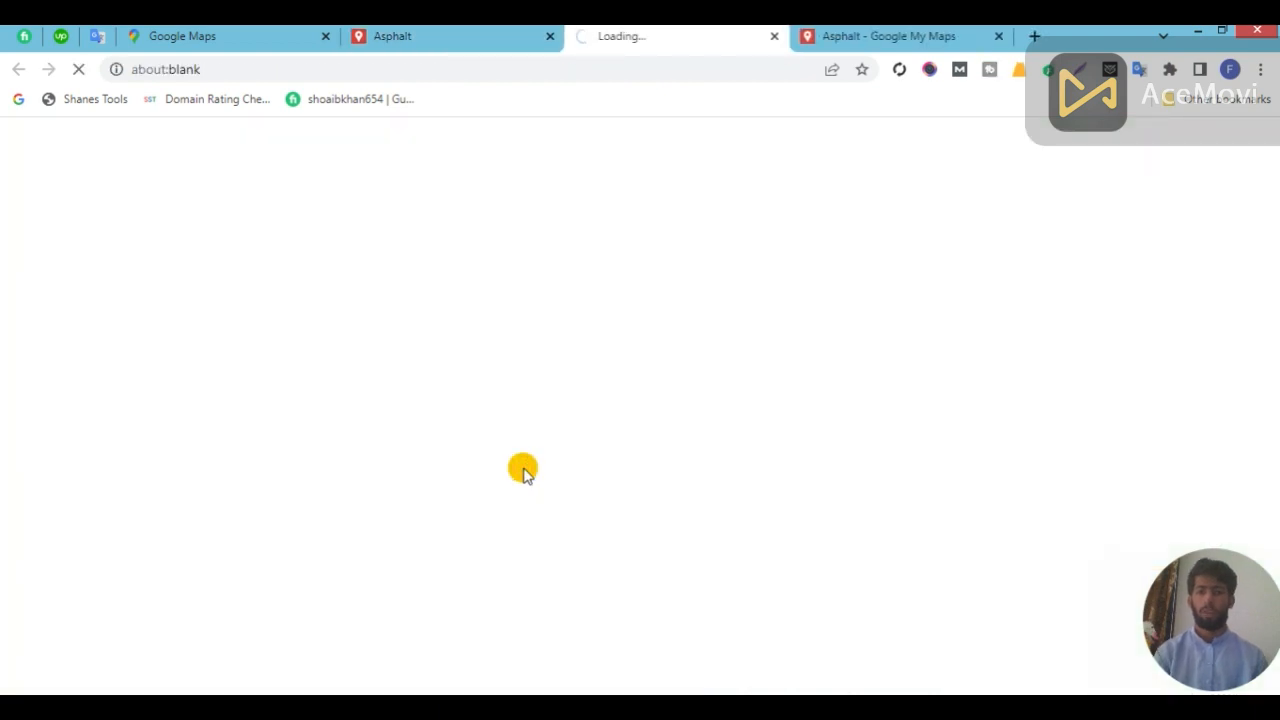
- Rename the layer of the copied "sealcoating" map as "sealcoating" and open the map's preview
left_click(469, 36)
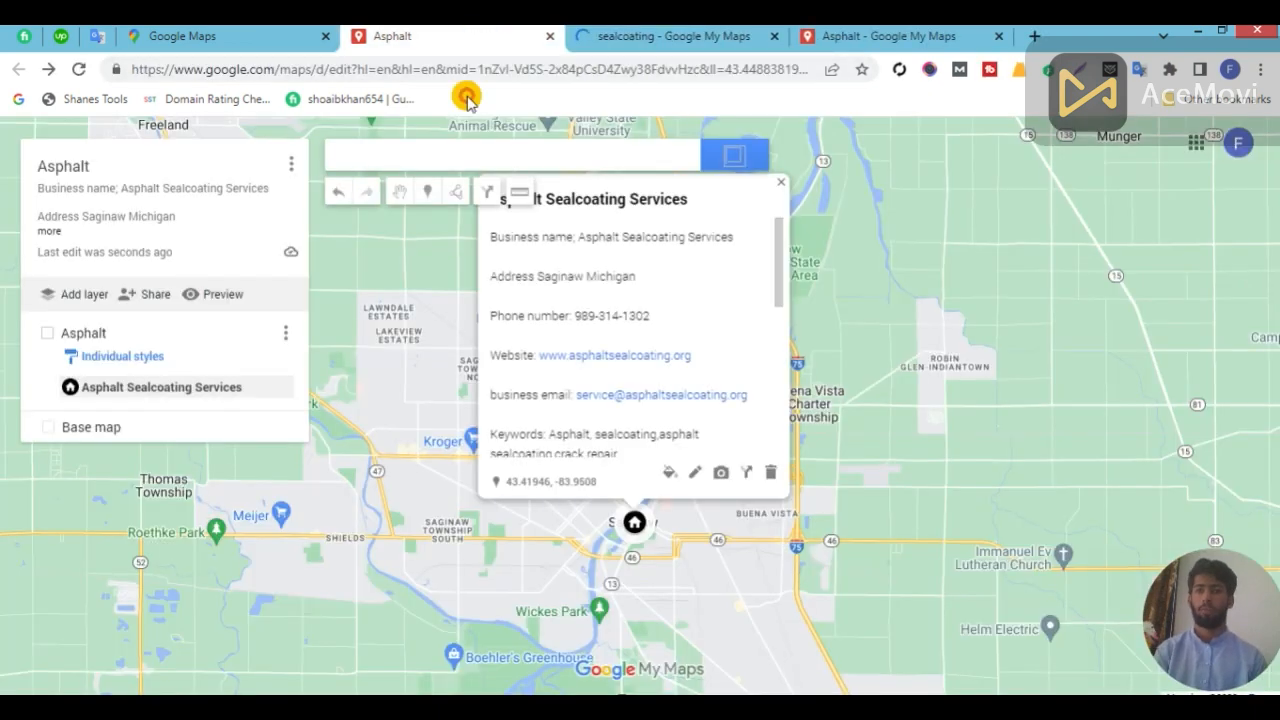
left_click(731, 37)
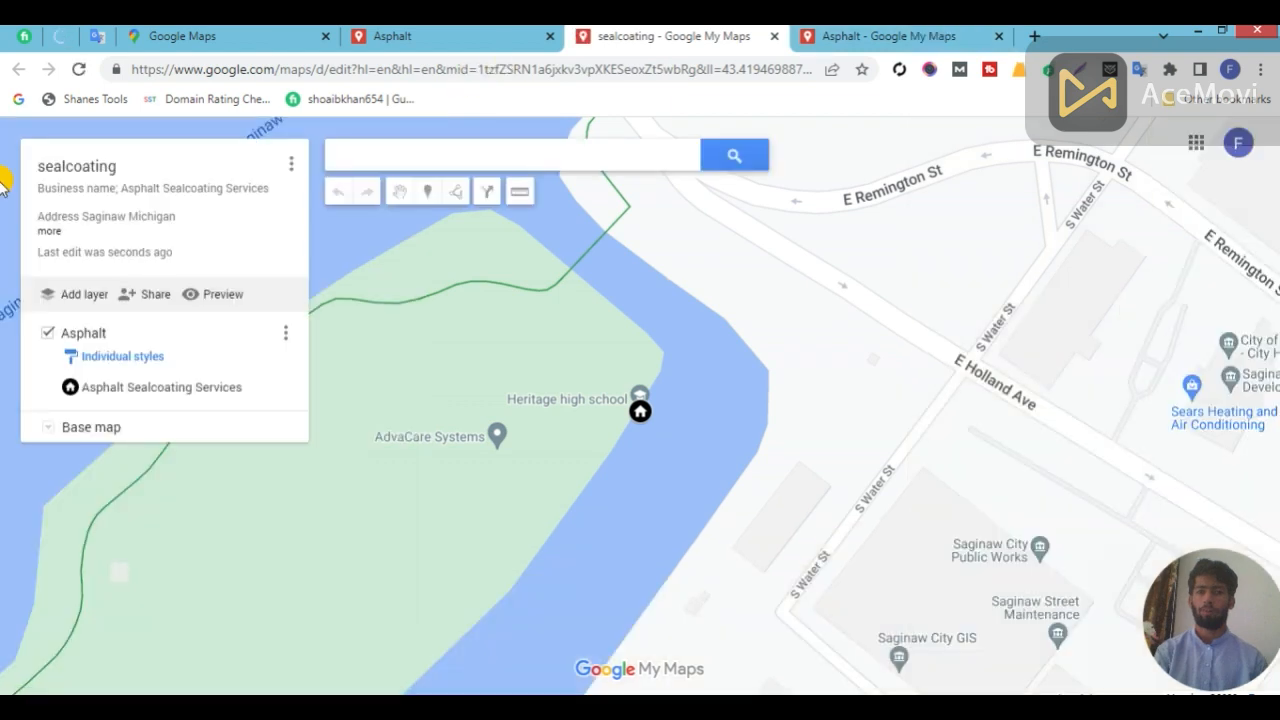
left_click(84, 334)
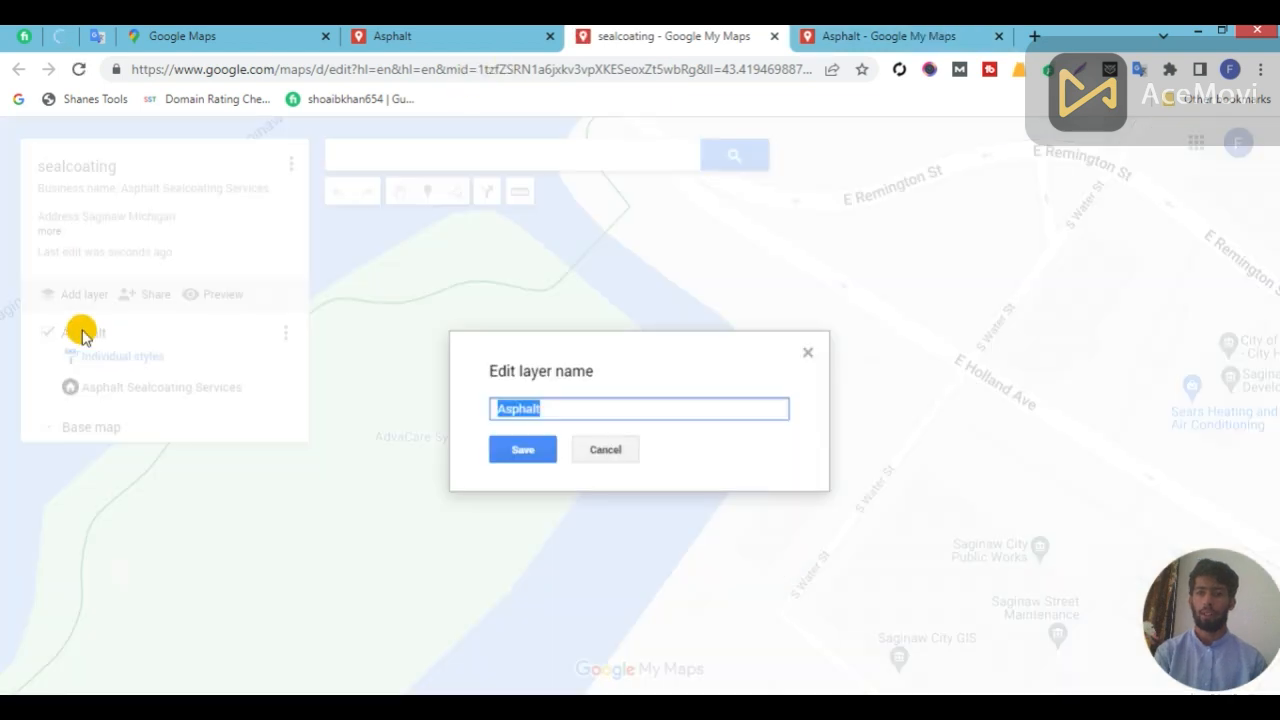
type("sealcoating")
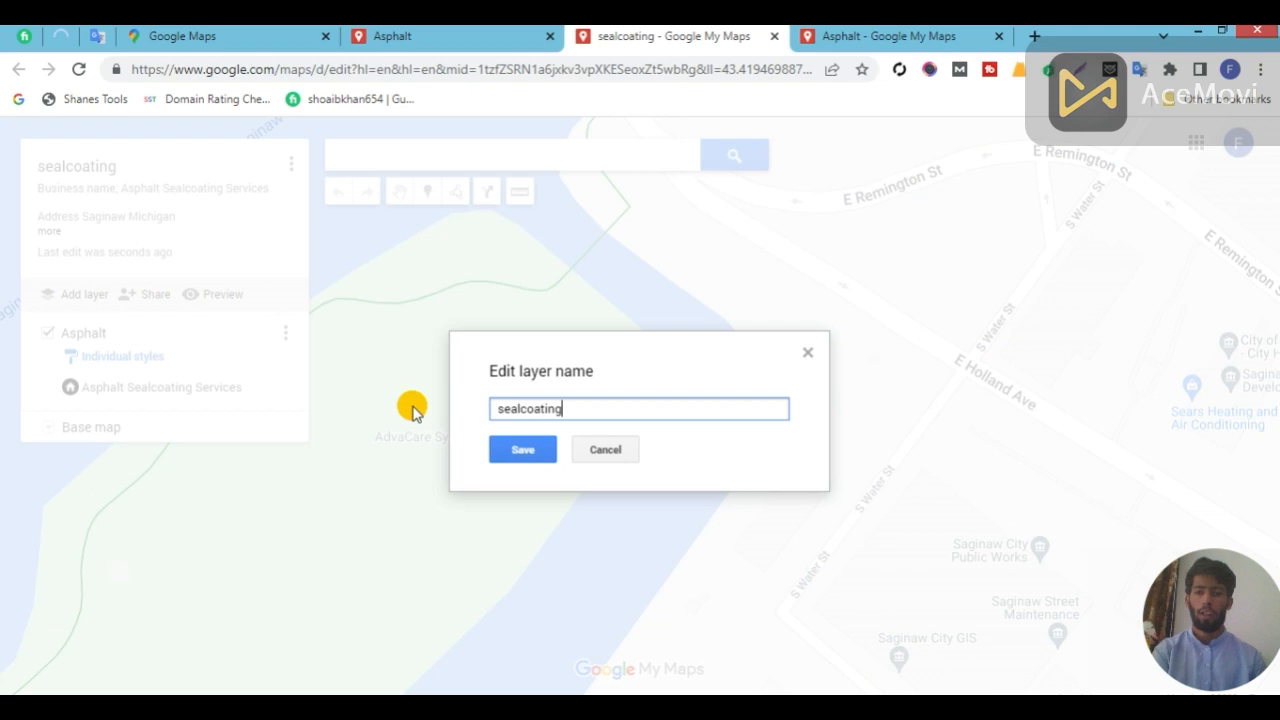
left_click(512, 447)
left_click(210, 294)
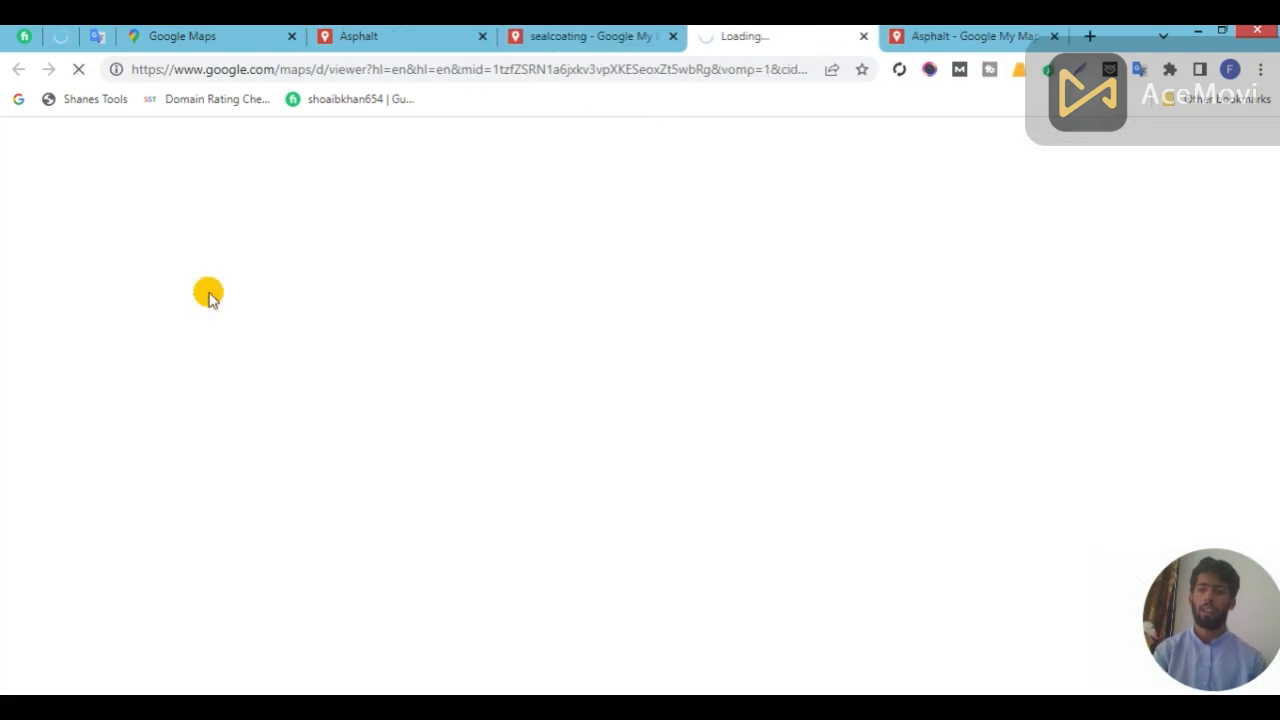
- Copy the "sealcoating" map as "asphalt sealcoating" using the keyword from the Word document, sharing it with the same people
left_click(925, 36)
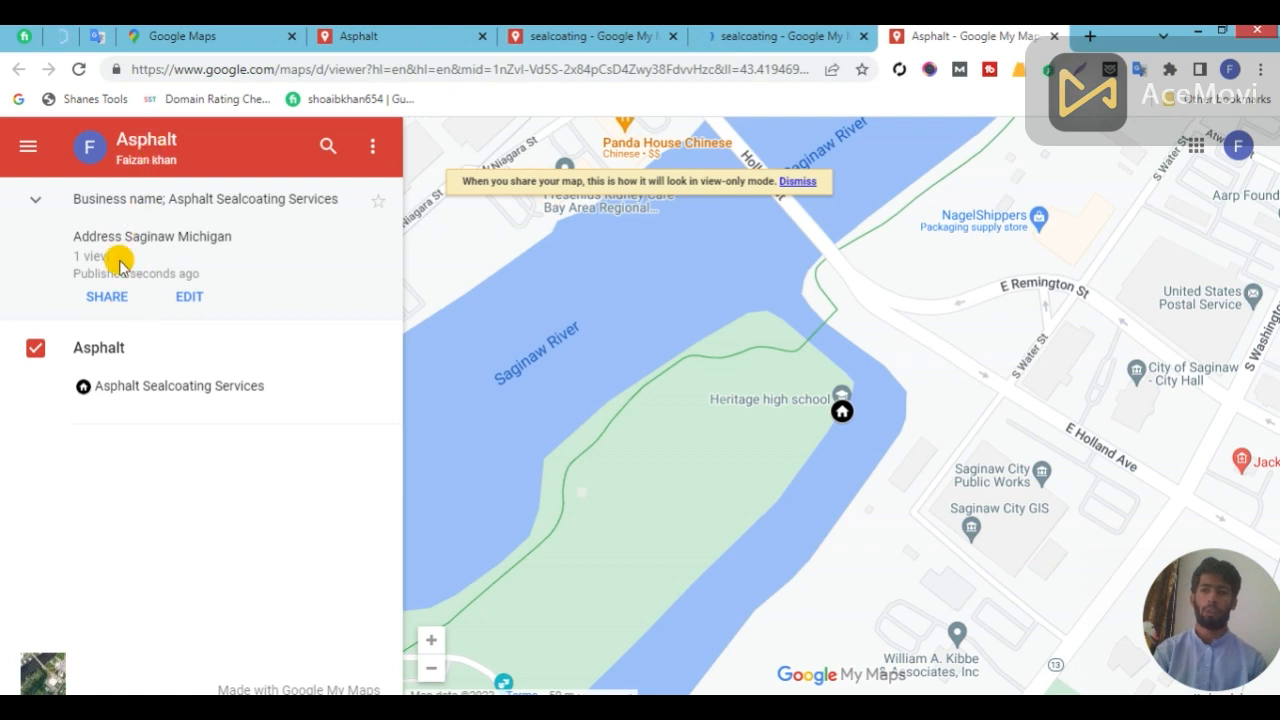
left_click(763, 35)
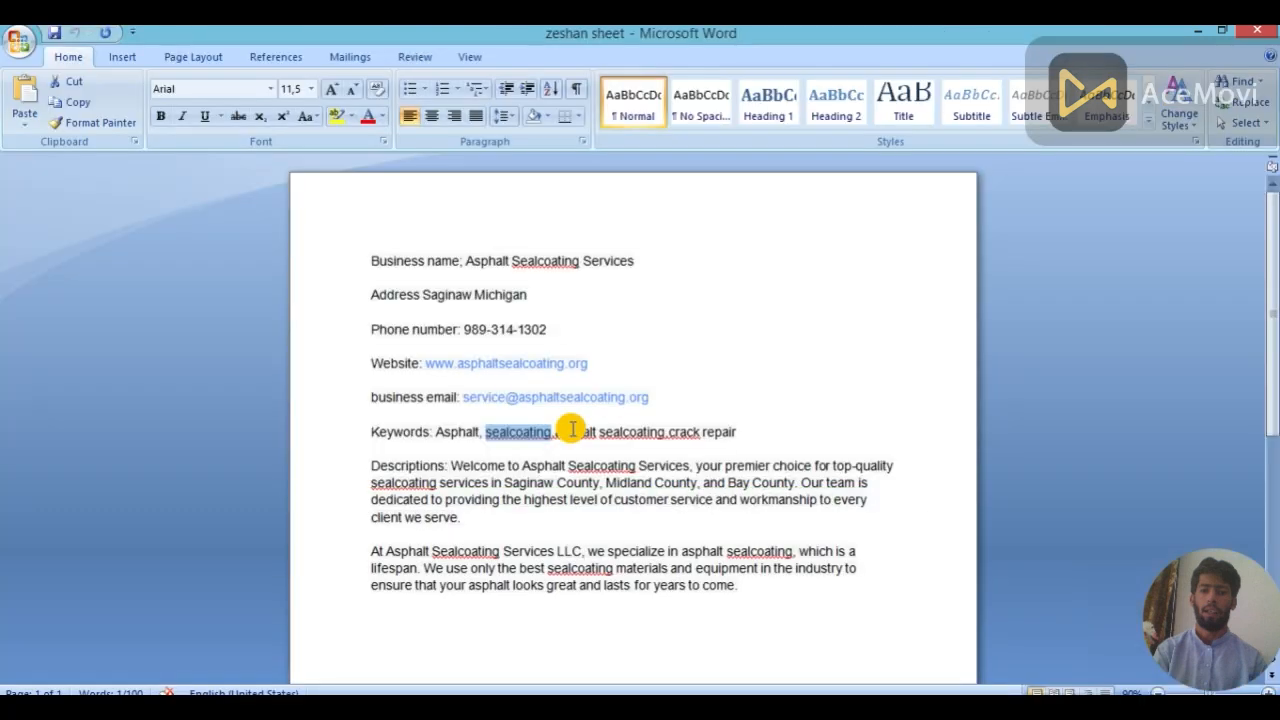
left_click_drag(572, 431, 622, 438)
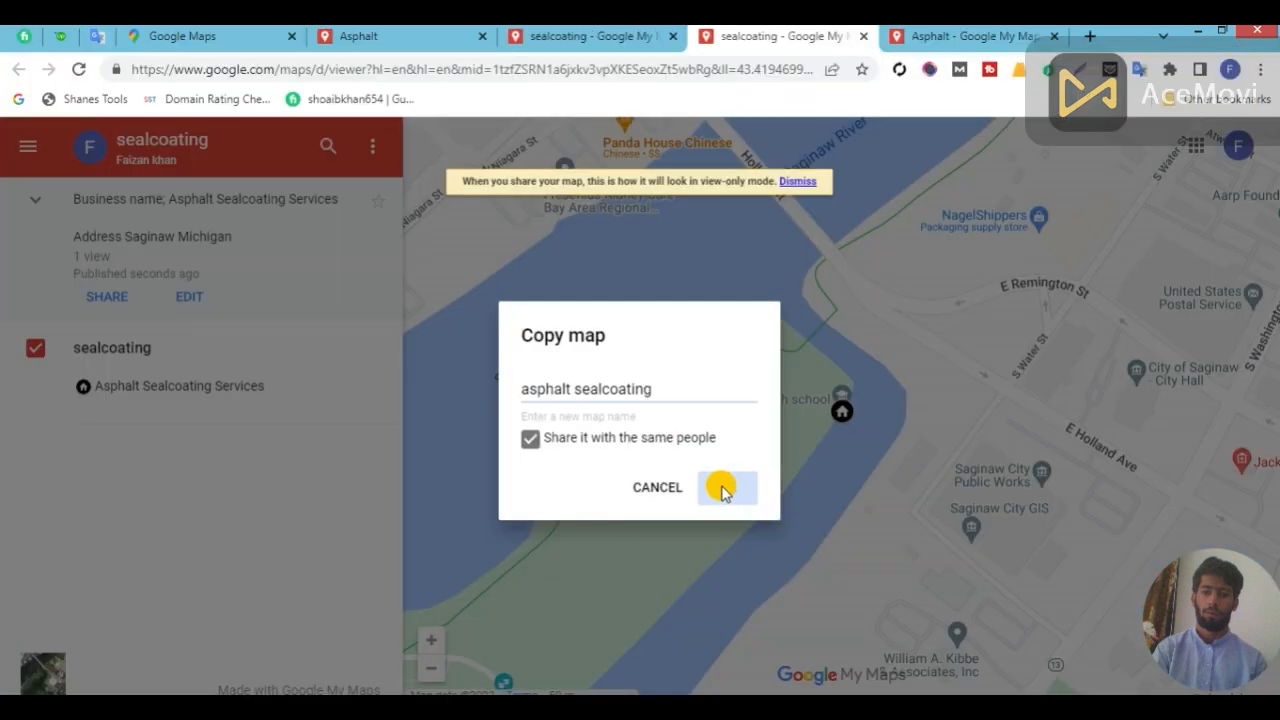
left_click(724, 488)
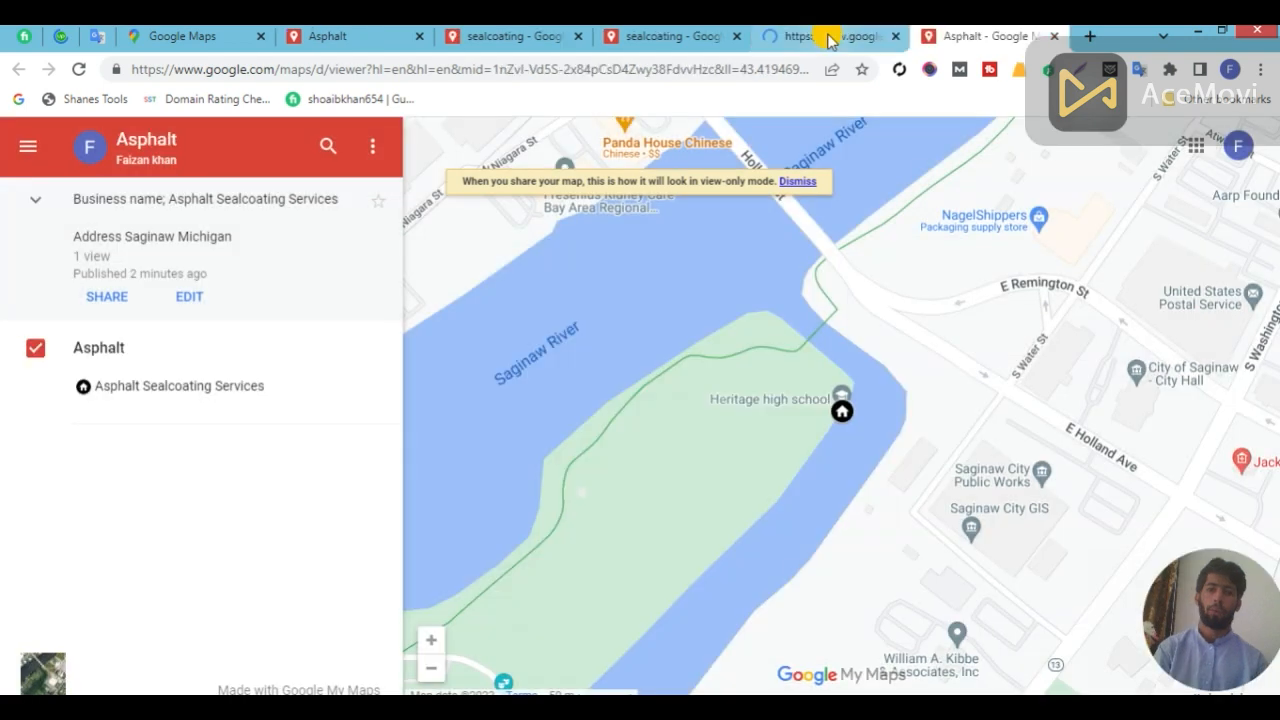
- Rename the layer of the new map copy as "asphalt sealcoating" and preview the map
left_click(828, 38)
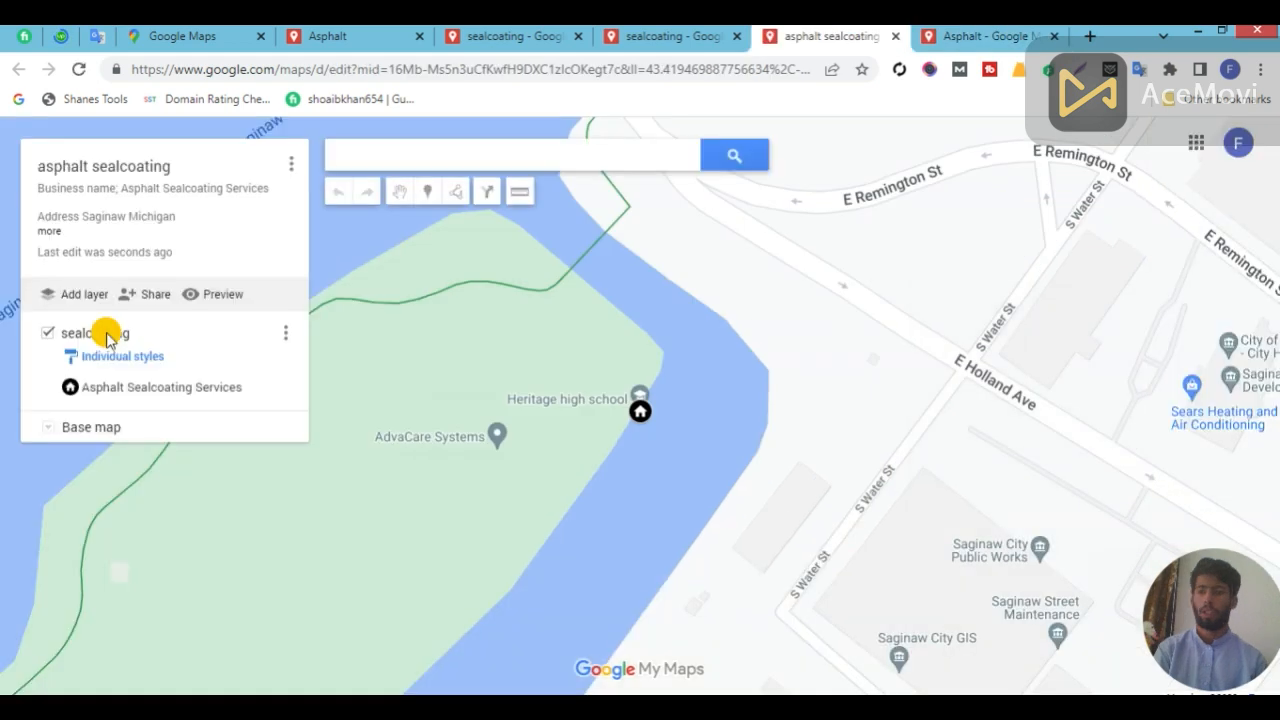
left_click(107, 338)
key("ctrl+v")
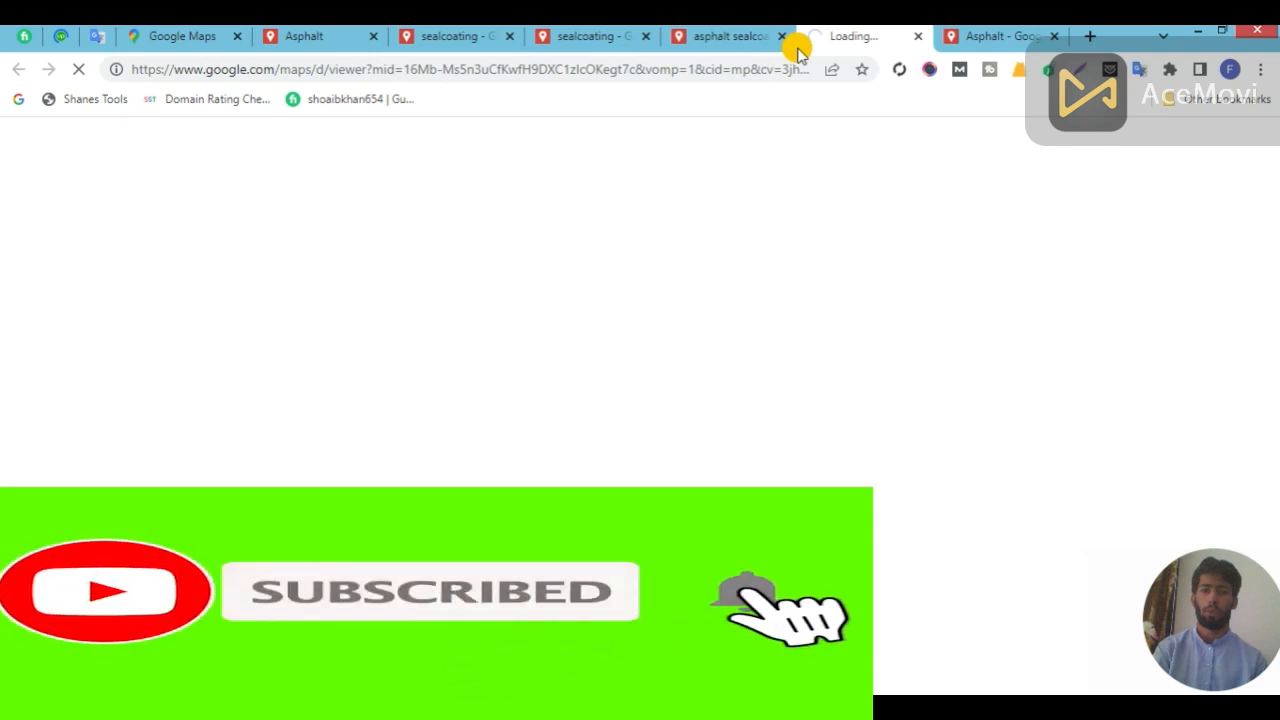
- Close the three map editor pages and the Google Maps page, leaving only the map previews open
left_click(782, 36)
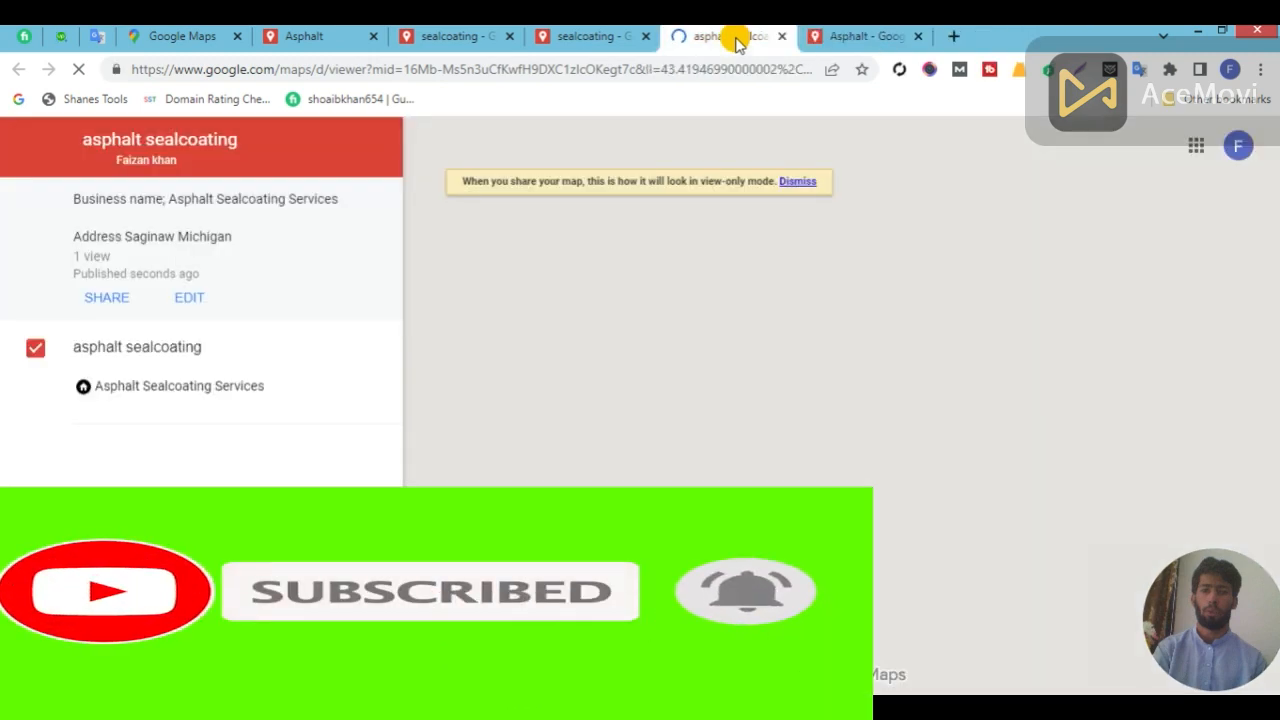
left_click(510, 44)
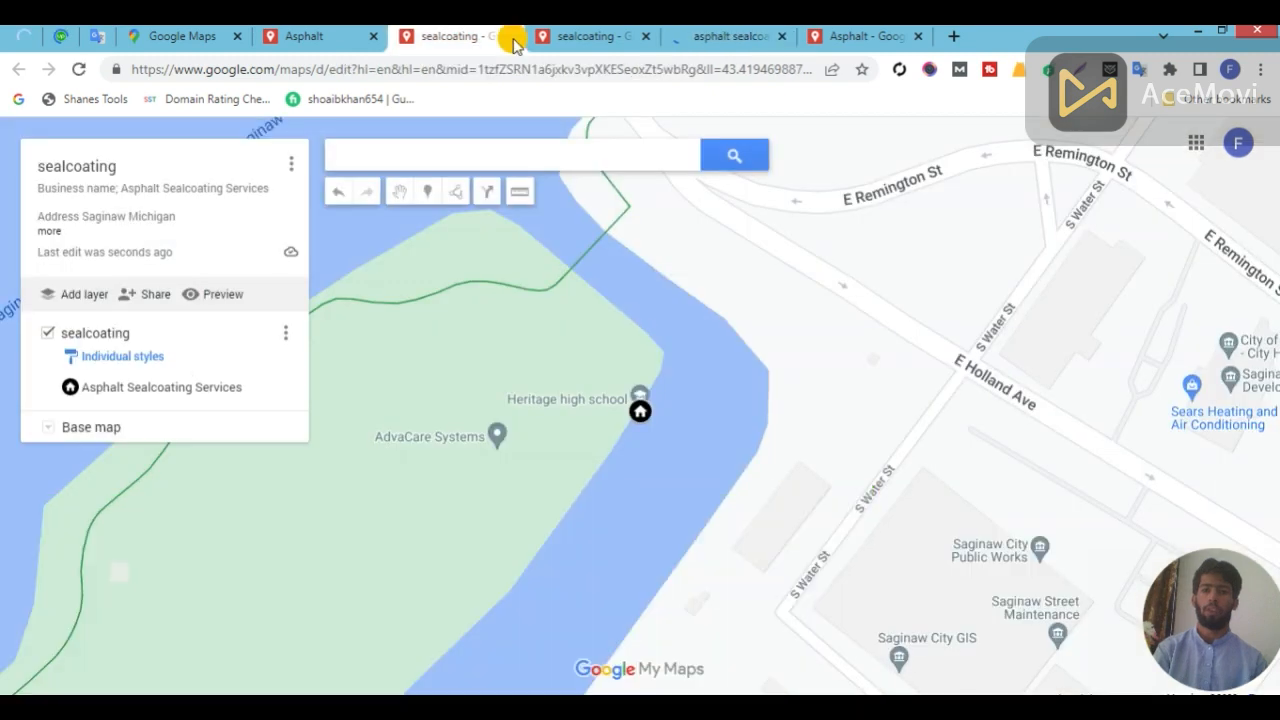
left_click(510, 36)
left_click(373, 36)
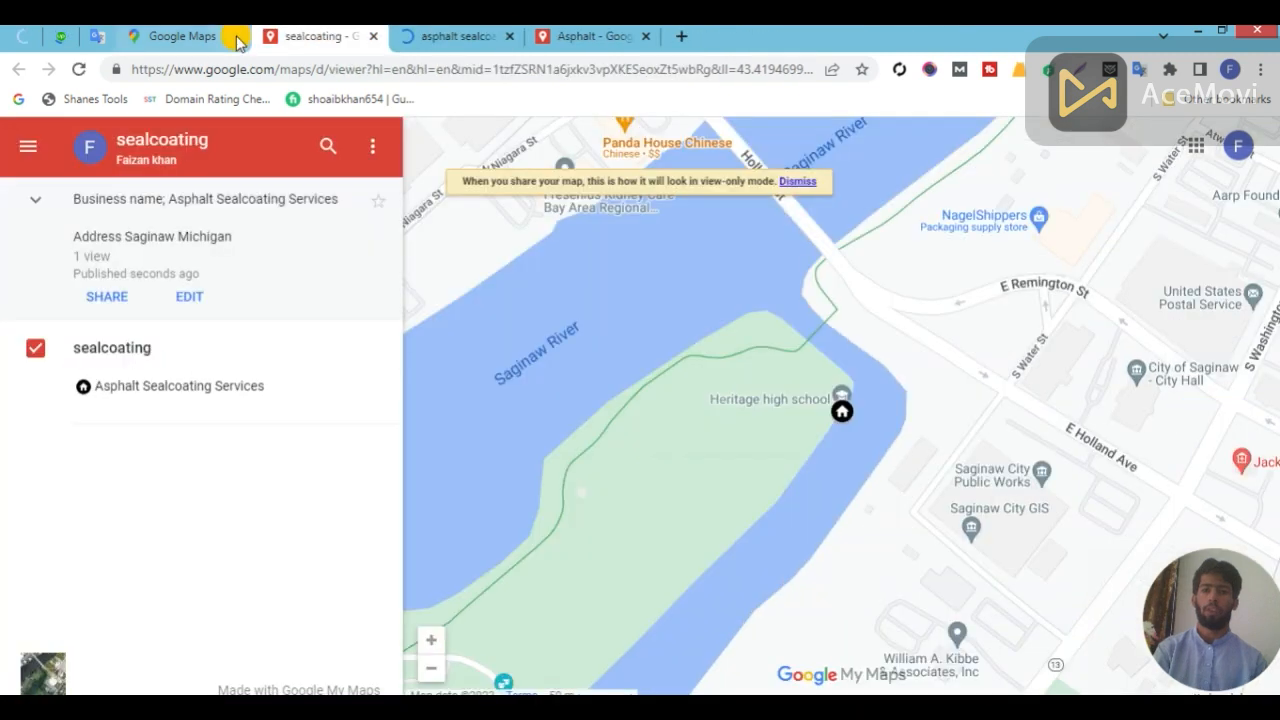
left_click(237, 37)
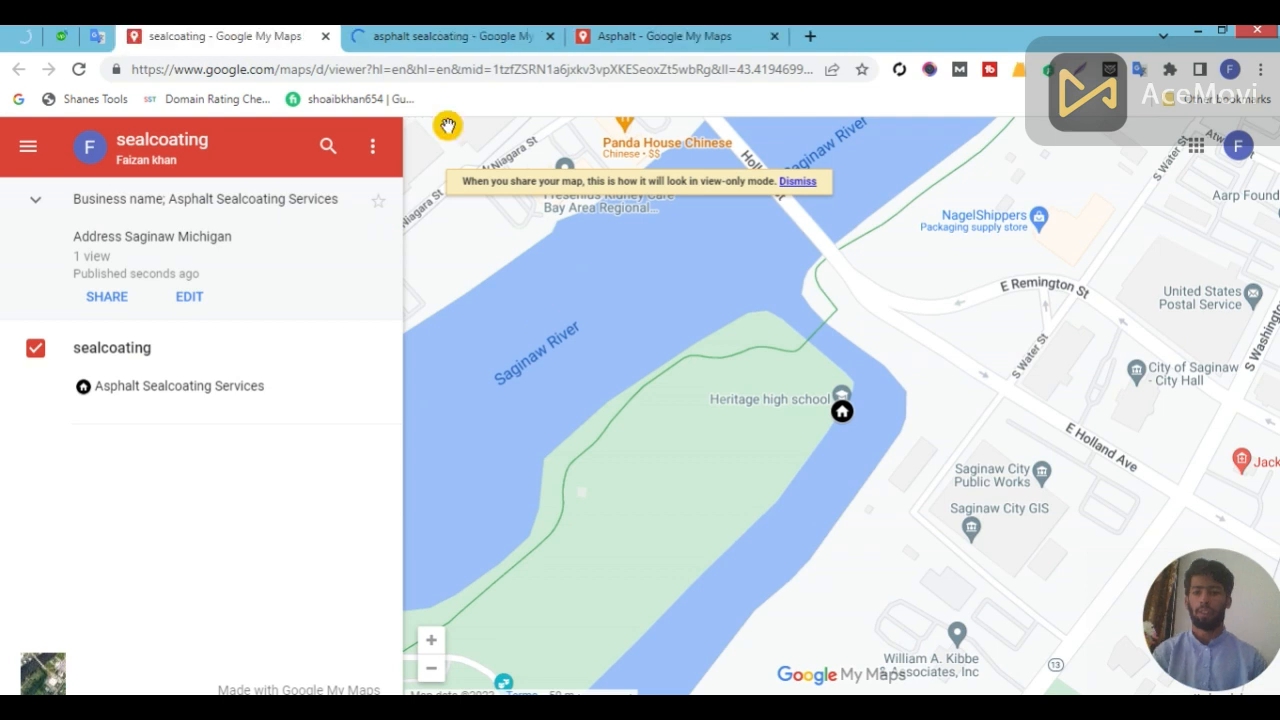